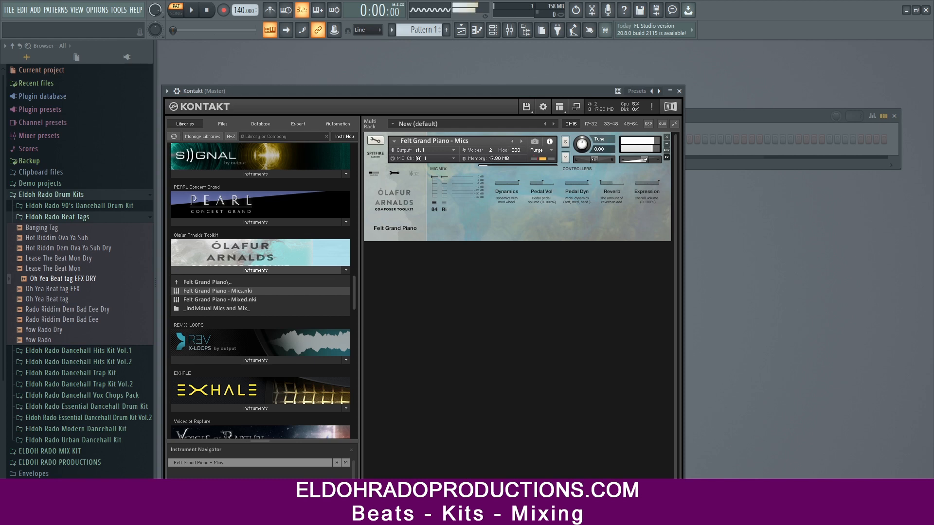
Set the project tempo to 98 BPM and open the piano roll of the Kontakt channel
{"action": "left_click", "coordinate": [680, 91]}
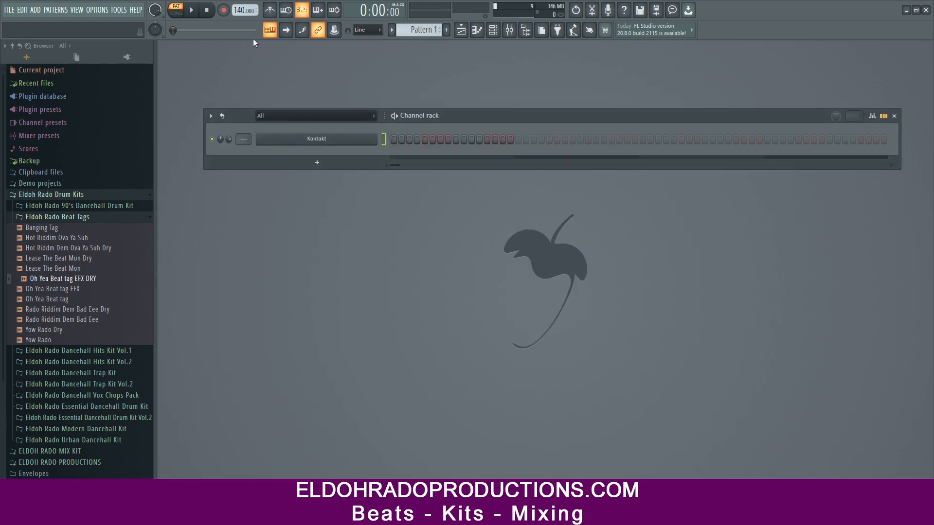
{"action": "right_click", "coordinate": [237, 11]}
{"action": "left_click", "coordinate": [348, 48]}
{"action": "right_click", "coordinate": [312, 138]}
{"action": "left_click", "coordinate": [410, 139]}
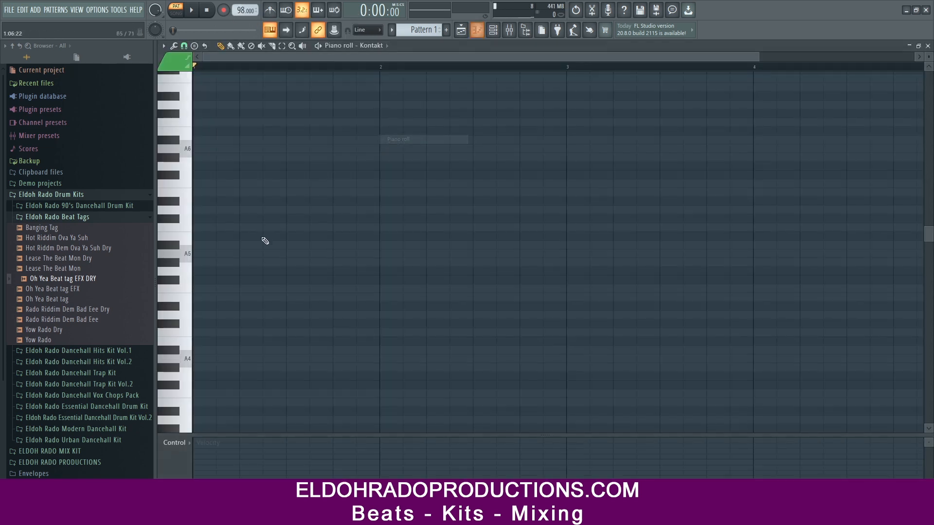
Set the root note of the piano roll's scale highlighting to G
{"action": "left_click", "coordinate": [164, 45]}
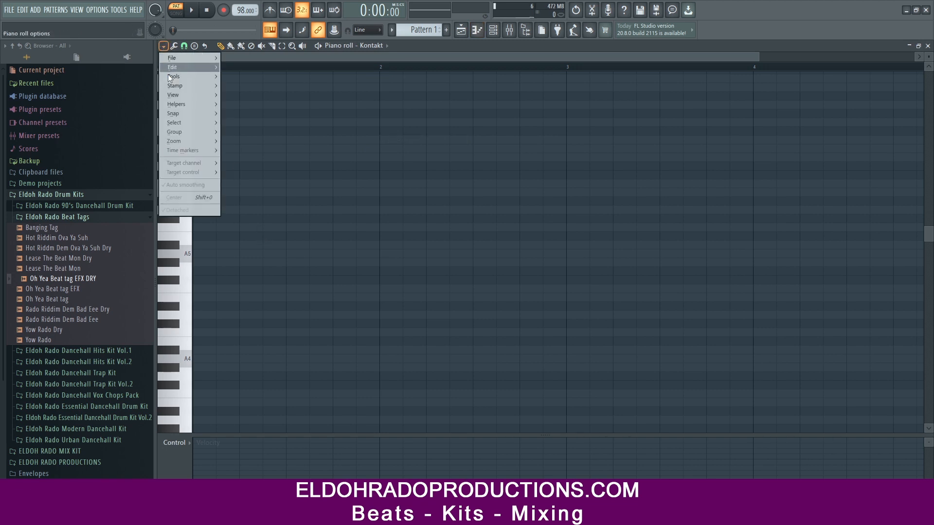
{"action": "mouse_move", "coordinate": [185, 103]}
{"action": "mouse_move", "coordinate": [291, 114]}
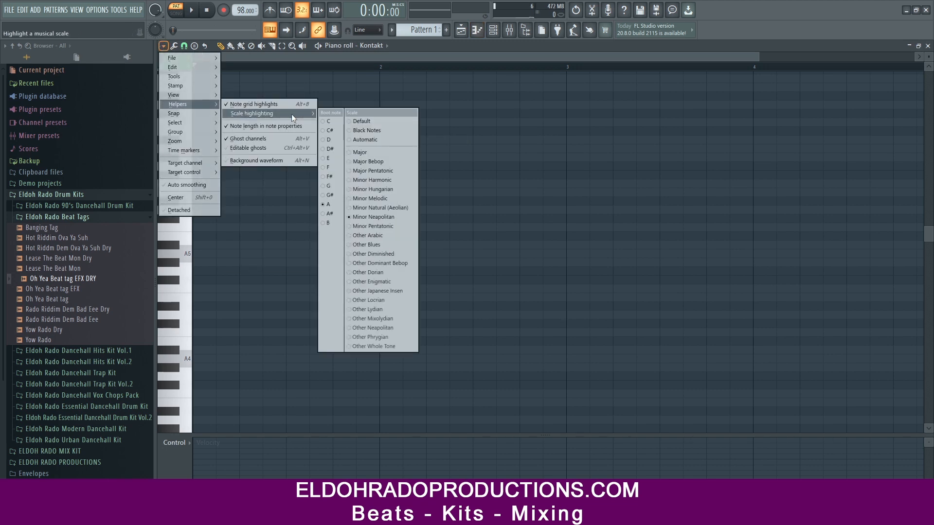
{"action": "left_click", "coordinate": [332, 186]}
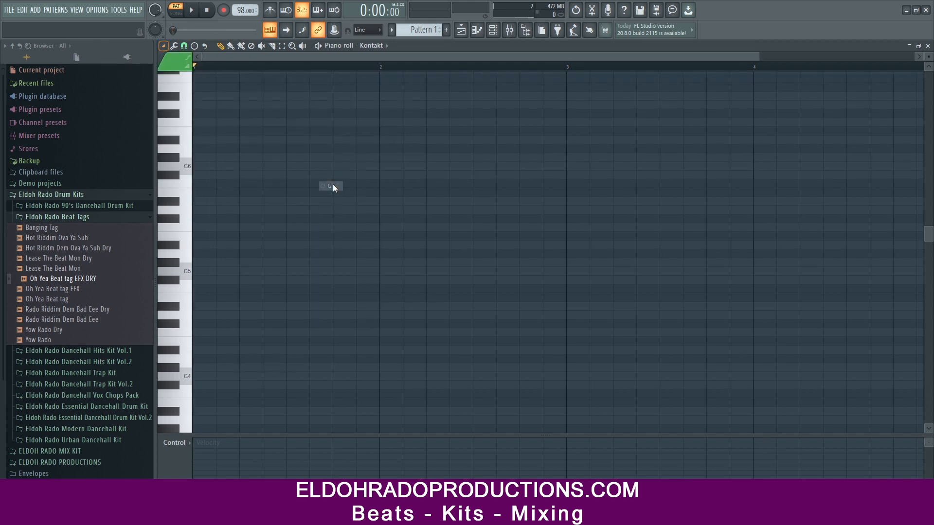
Set the root note of the piano roll's scale highlighting to C
{"action": "left_click", "coordinate": [163, 45]}
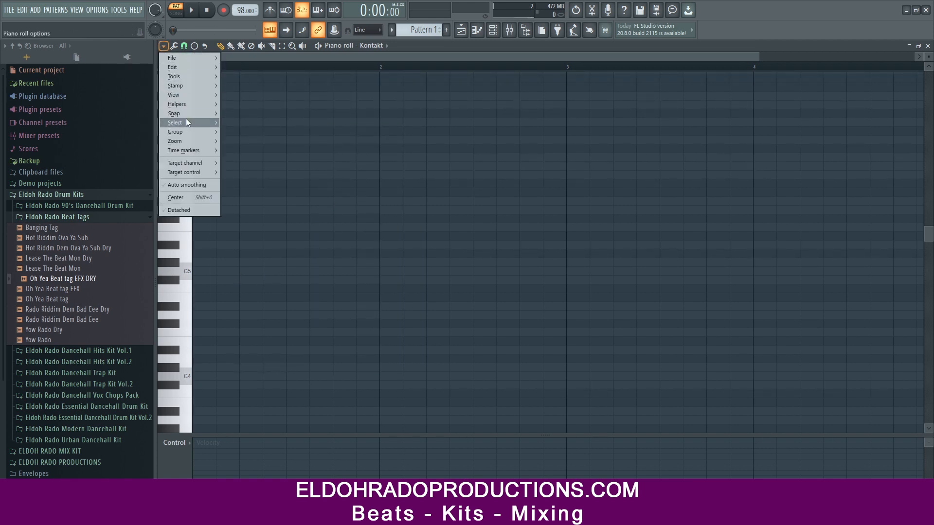
{"action": "mouse_move", "coordinate": [190, 122]}
{"action": "mouse_move", "coordinate": [194, 104]}
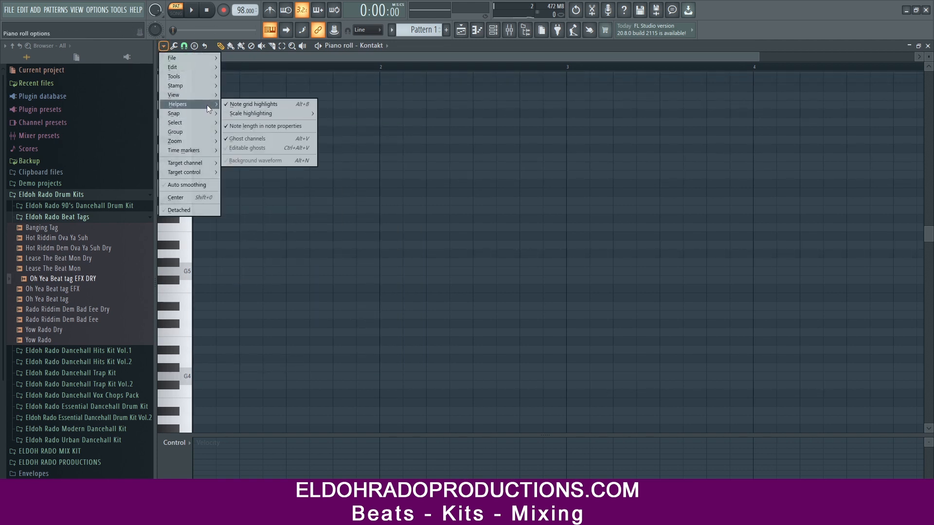
{"action": "mouse_move", "coordinate": [262, 115]}
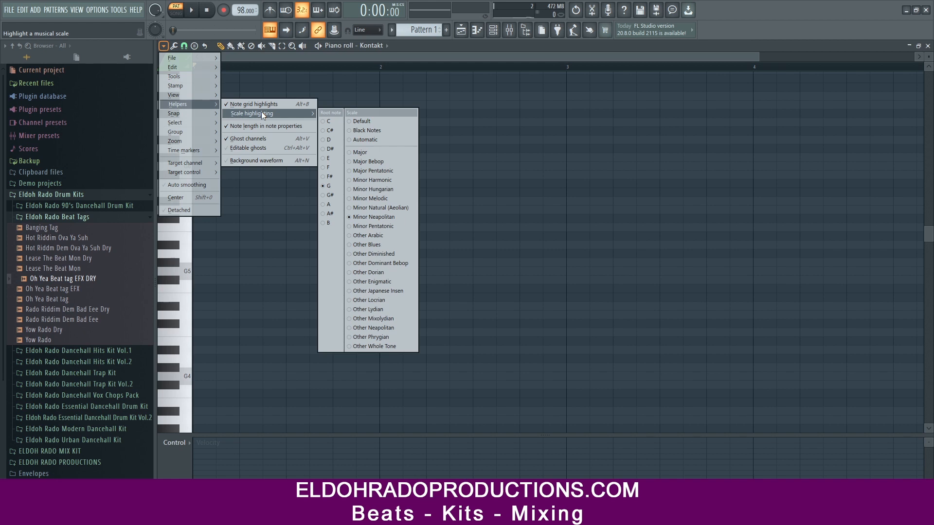
{"action": "left_click", "coordinate": [328, 121]}
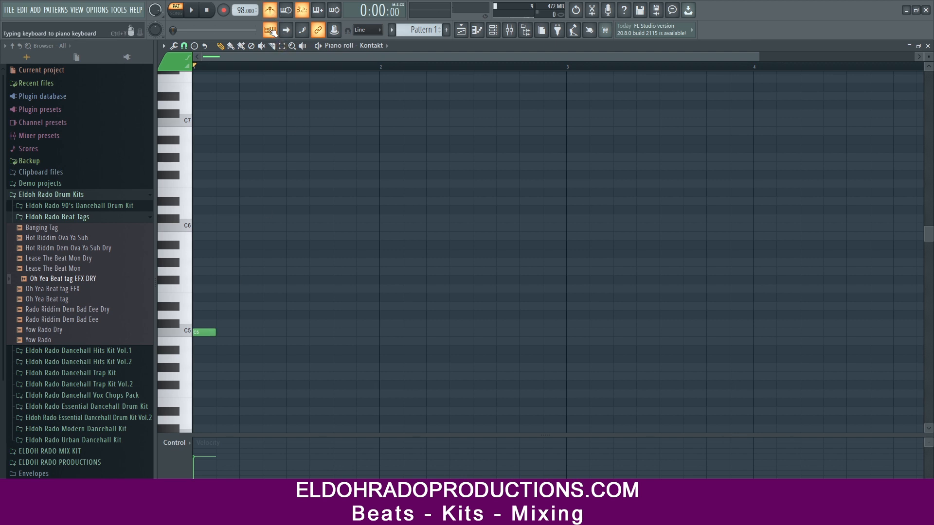
Play the pattern and extend the C5 note to fill the whole first bar
{"action": "key", "text": "space"}
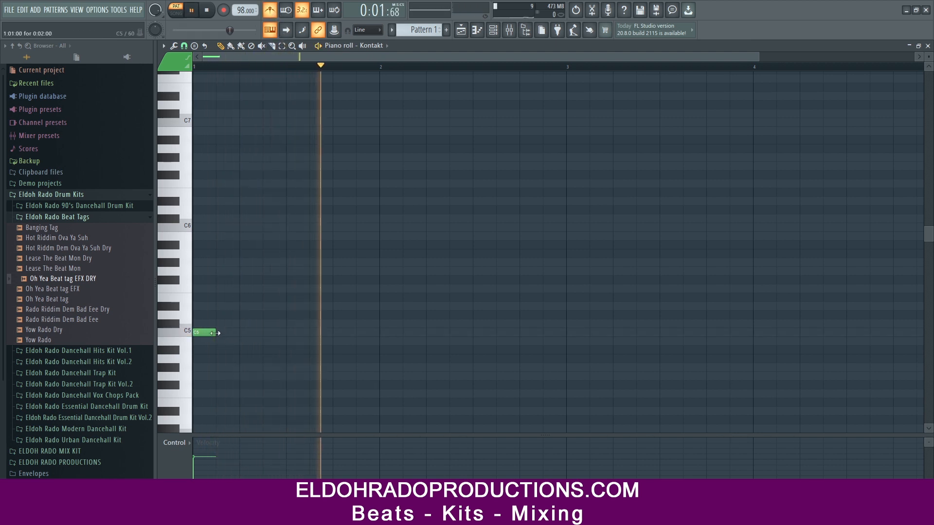
{"action": "left_click_drag", "start_coordinate": [215, 333], "coordinate": [388, 333]}
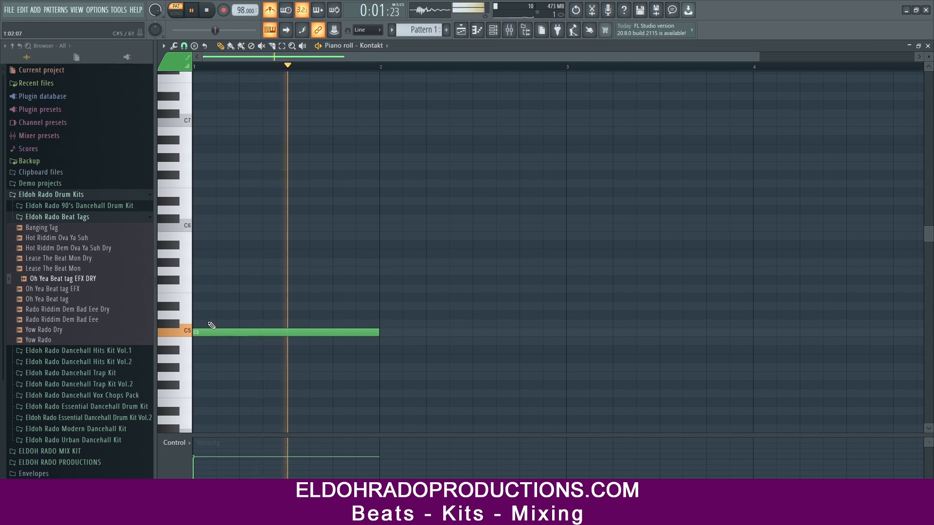
{"action": "key", "text": "space"}
Stack one-bar D#5, G5 and B5 notes above the C5 note and play the chord
{"action": "left_click", "coordinate": [198, 306]}
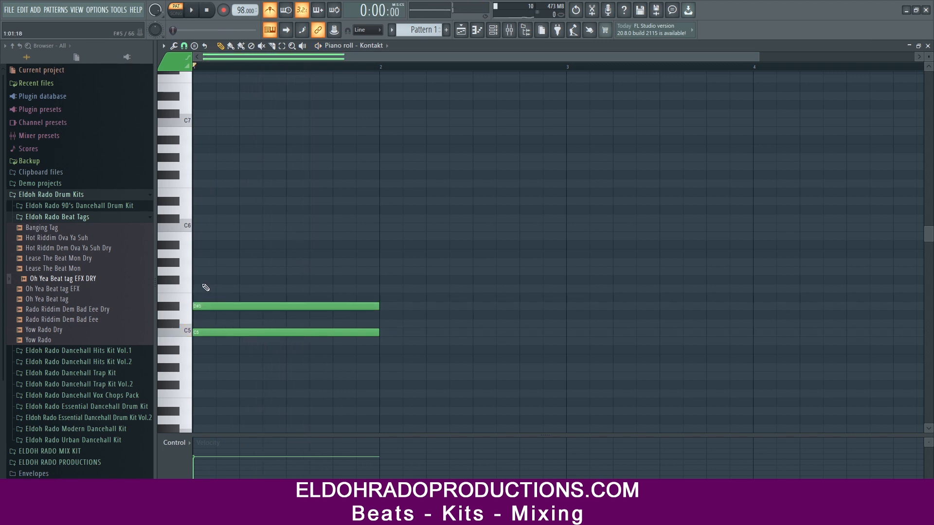
{"action": "left_click", "coordinate": [203, 271]}
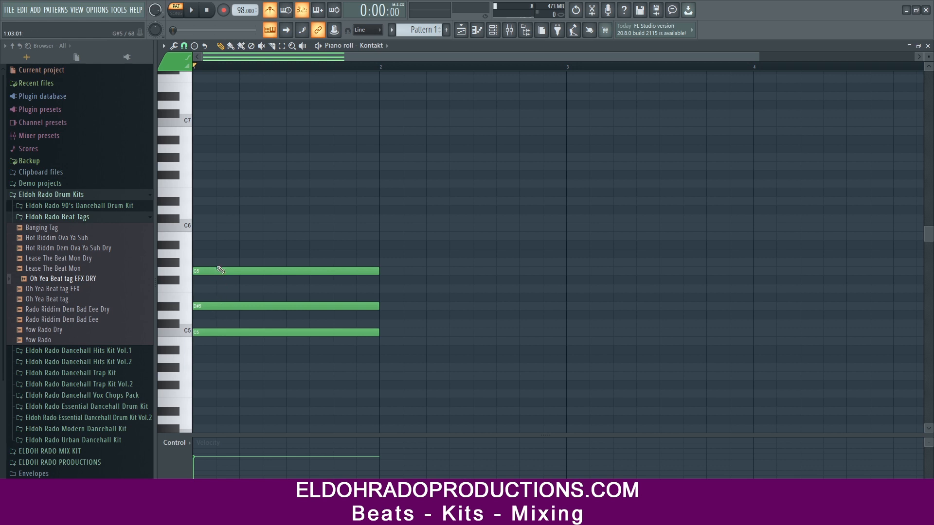
{"action": "left_click", "coordinate": [203, 237]}
{"action": "key", "text": "space"}
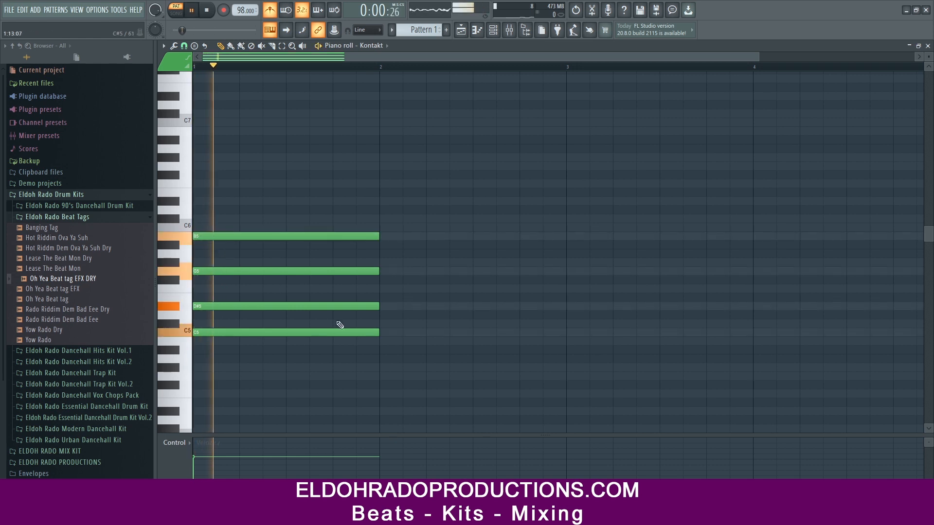
{"action": "key", "text": "space"}
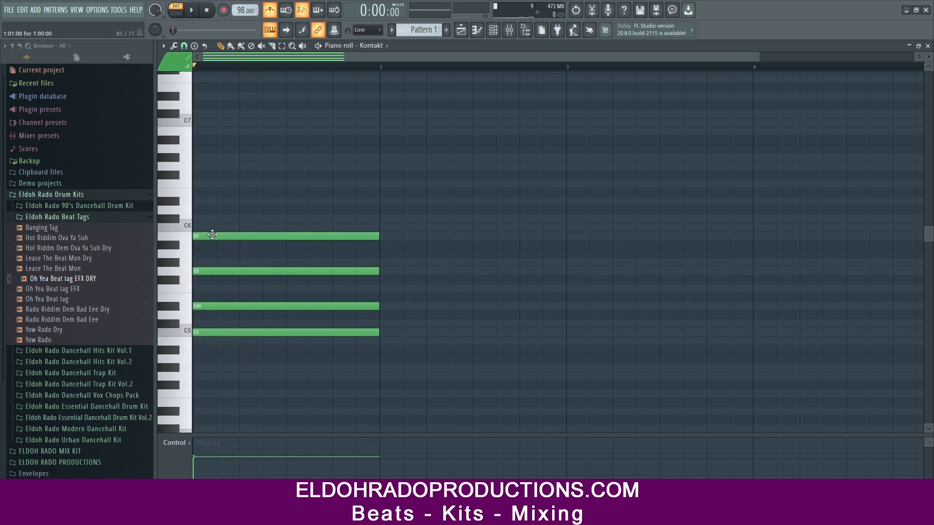
Raise the chord's top B5 note to C6 and play the pattern from the start
{"action": "left_click_drag", "start_coordinate": [212, 235], "coordinate": [214, 227]}
{"action": "key", "text": "space"}
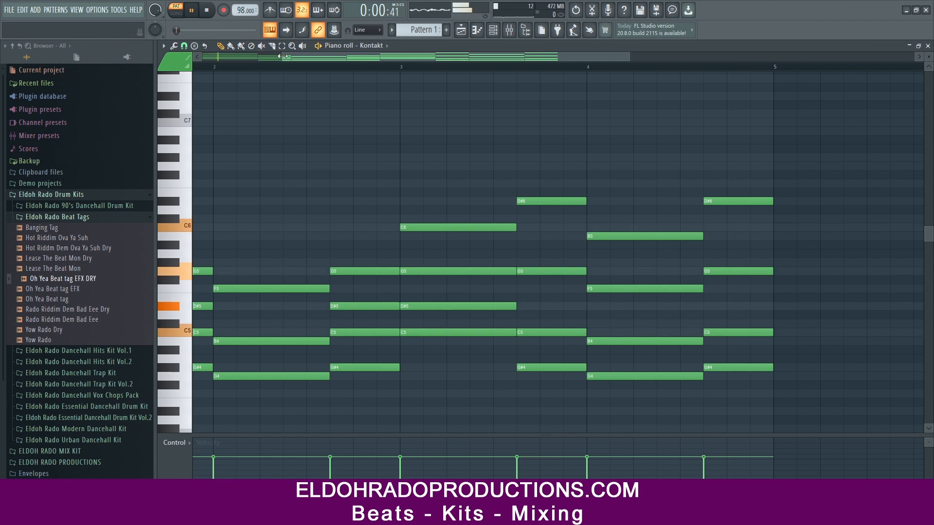
{"action": "left_click_drag", "start_coordinate": [282, 56], "coordinate": [203, 56]}
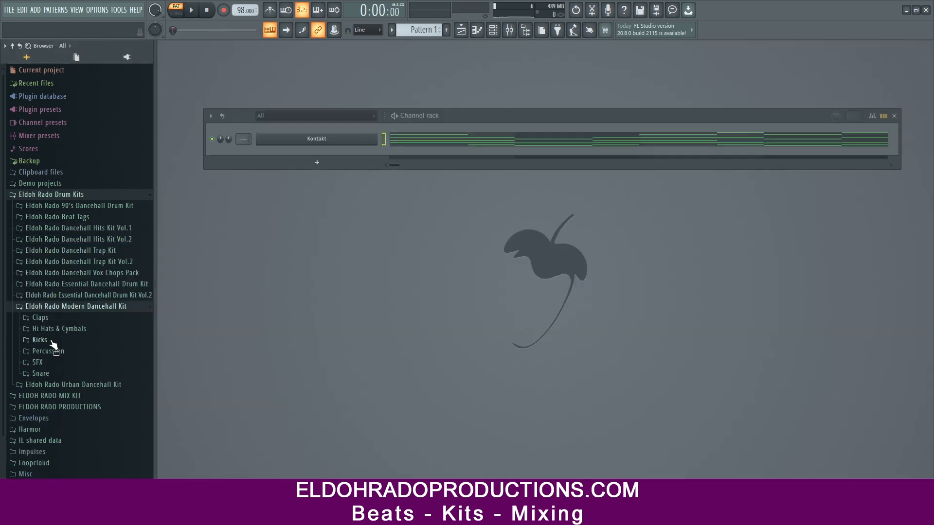
Add MD Kick Hard 1 from the Modern Dancehall Kit as a new channel and browse the kit's Snare and Percussion folders
{"action": "left_click", "coordinate": [39, 339]}
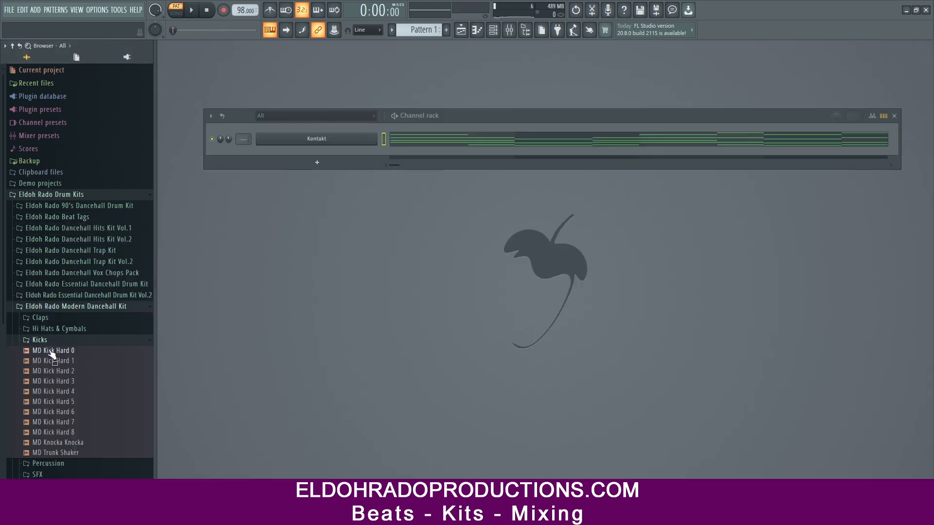
{"action": "left_click", "coordinate": [54, 361]}
{"action": "left_click_drag", "start_coordinate": [57, 366], "coordinate": [311, 152]}
{"action": "left_click", "coordinate": [55, 340]}
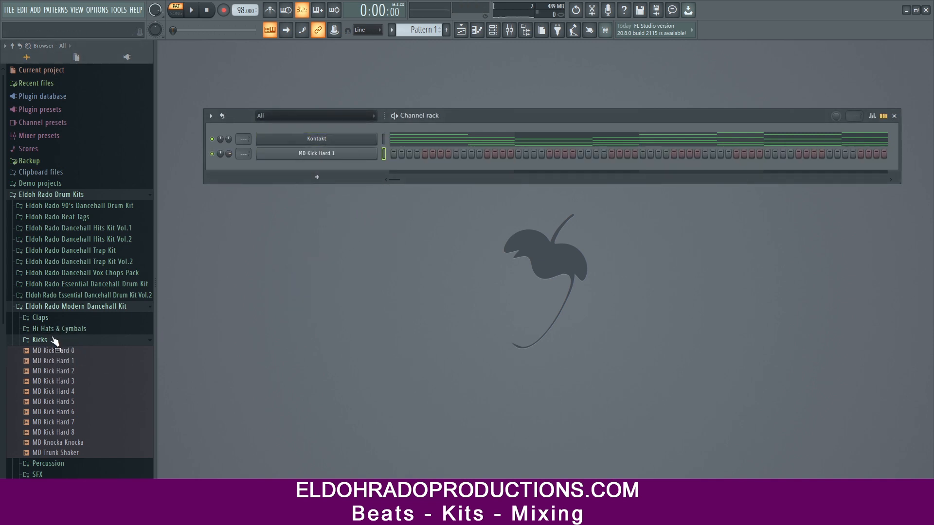
{"action": "key", "text": "space"}
{"action": "left_click", "coordinate": [45, 374]}
{"action": "left_click", "coordinate": [49, 468]}
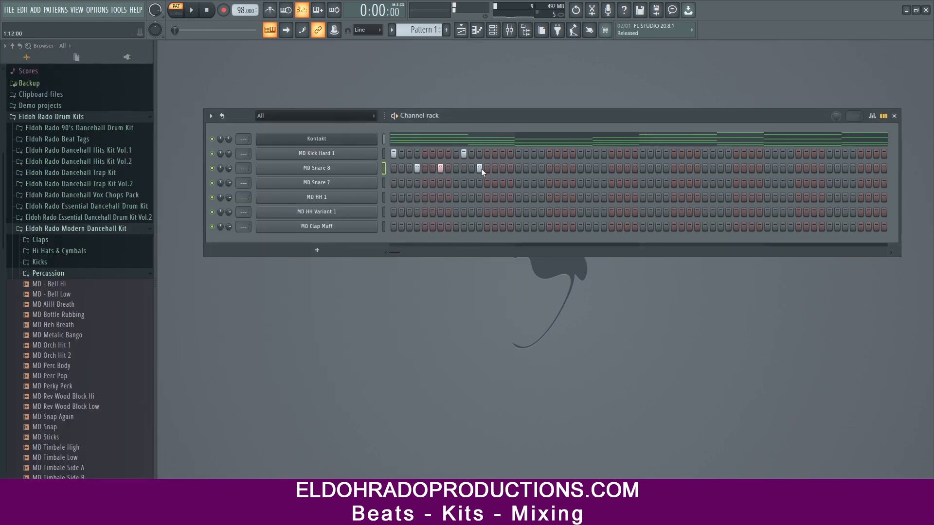
Repeat the MD Kick Hard 1 pattern in its piano roll so it fills all four bars
{"action": "right_click", "coordinate": [316, 153]}
{"action": "scroll", "coordinate": [492, 264], "scroll_direction": "down", "scroll_amount": 3}
{"action": "key", "text": "ctrl+b"}
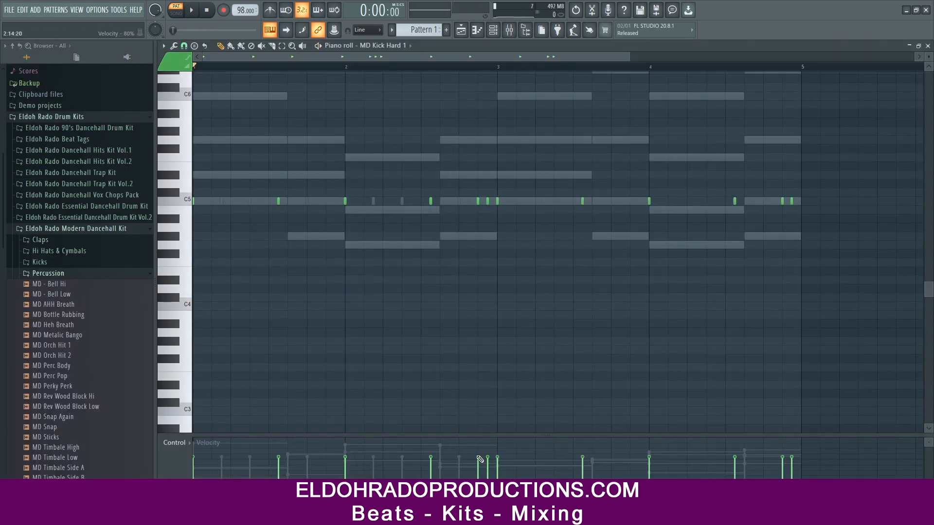
Repeat the MD Snare 8 pattern across four bars and copy it to the MD Snare 7 channel
{"action": "right_click", "coordinate": [316, 168]}
{"action": "key", "text": "ctrl+b"}
{"action": "key", "text": "F7"}
{"action": "key", "text": "ctrl+v"}
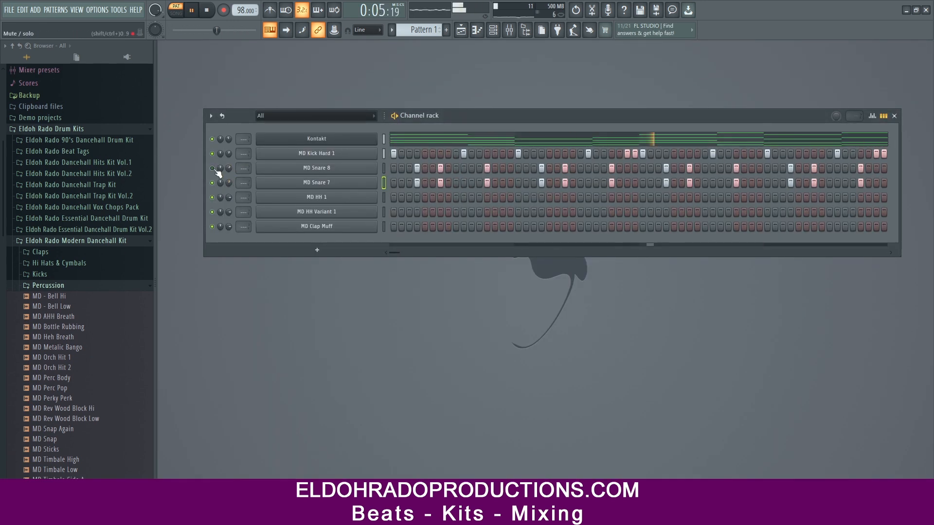
Mute the MD Snare 8 channel and load E Snare 808 from the Essential Dancehall Drum Kit onto the MD Snare 7 channel
{"action": "left_click", "coordinate": [212, 168]}
{"action": "key", "text": "space"}
{"action": "left_click", "coordinate": [41, 308]}
{"action": "left_click", "coordinate": [87, 218]}
{"action": "left_click_drag", "start_coordinate": [53, 433], "coordinate": [317, 183]}
Add E Snare Side Stick as a new channel with the snare pattern, and replace the MD Snare 8 sample with E Box Snare
{"action": "right_click", "coordinate": [317, 168]}
{"action": "left_click", "coordinate": [395, 271]}
{"action": "left_click_drag", "start_coordinate": [56, 453], "coordinate": [316, 250]}
{"action": "key", "text": "ctrl+v"}
{"action": "left_click_drag", "start_coordinate": [48, 351], "coordinate": [317, 169]}
{"action": "key", "text": "space"}
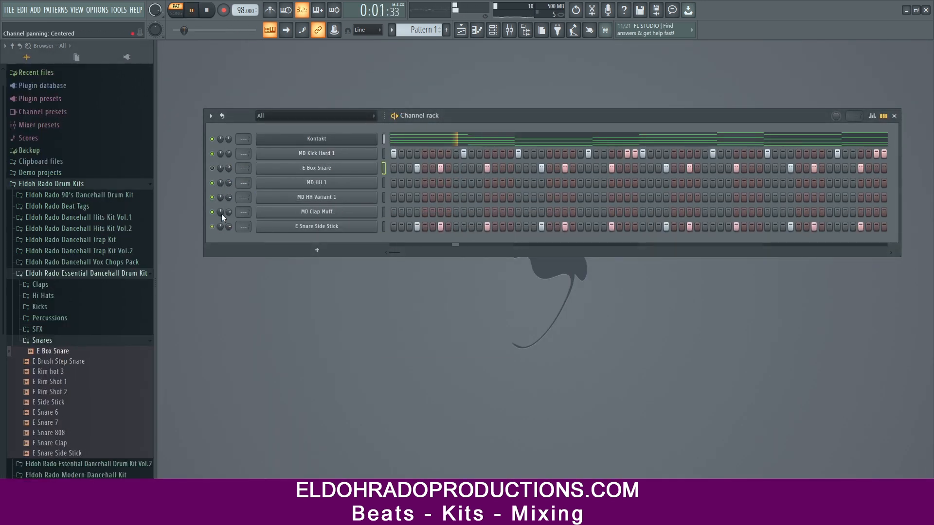
Move the E Snare Side Stick channel up to sit directly below E Box Snare
{"action": "left_click", "coordinate": [316, 226]}
{"action": "key", "text": "alt+Up"}
{"action": "key", "text": "alt+Up"}
{"action": "key", "text": "alt+Up"}
Add E Rim hot 3 as a new channel with one hit on step 61 and lower its volume
{"action": "left_click", "coordinate": [54, 392]}
{"action": "left_click_drag", "start_coordinate": [48, 371], "coordinate": [316, 250]}
{"action": "left_click", "coordinate": [860, 241]}
{"action": "left_click_drag", "start_coordinate": [230, 240], "coordinate": [229, 250]}
Add E Rim Shot 1 as a new channel with hits on steps 15 and 47
{"action": "left_click_drag", "start_coordinate": [50, 381], "coordinate": [317, 279]}
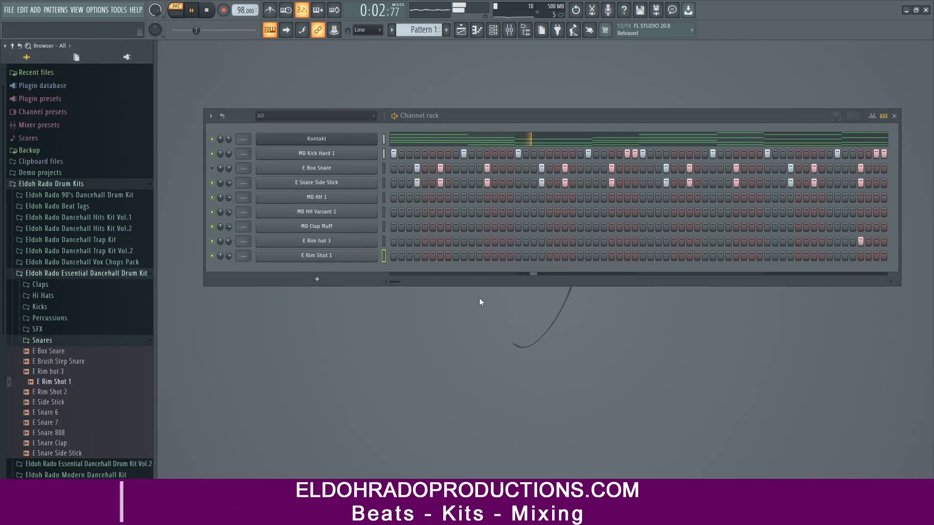
{"action": "left_click", "coordinate": [503, 255]}
{"action": "left_click", "coordinate": [751, 255]}
{"action": "left_click", "coordinate": [321, 256]}
{"action": "left_click", "coordinate": [611, 256]}
{"action": "right_click", "coordinate": [611, 255]}
Place a single MD Clap Muff hit on step 31
{"action": "left_click", "coordinate": [619, 226]}
{"action": "left_click", "coordinate": [626, 226]}
{"action": "left_click", "coordinate": [316, 227]}
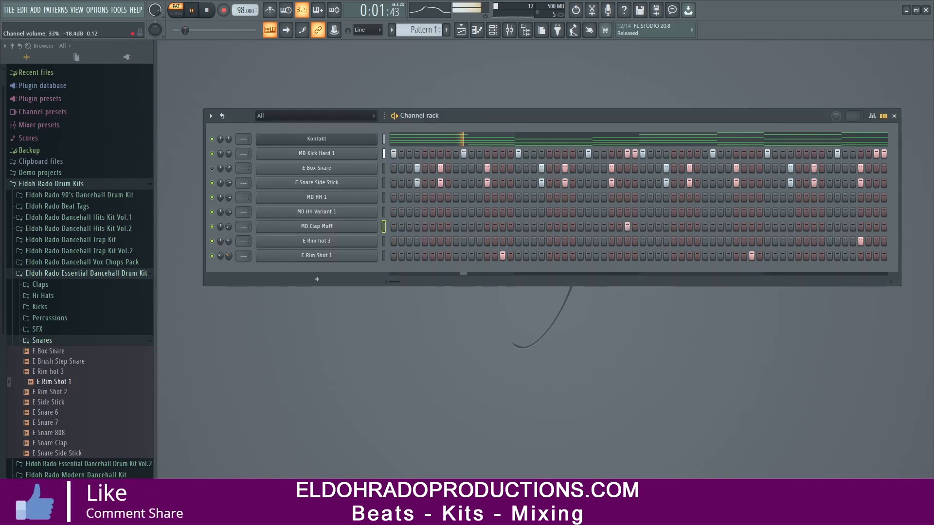
Preview a sample from the Essential Dancehall Drum Kit's Percussions folder
{"action": "left_click", "coordinate": [42, 340]}
{"action": "left_click", "coordinate": [49, 318]}
{"action": "left_click", "coordinate": [54, 379]}
{"action": "left_click", "coordinate": [49, 318]}
Program a hi-hat rhythm on MD HH 1 starting with steps 1, 3 and 6, and repeat it through all four bars
{"action": "left_click", "coordinate": [394, 197]}
{"action": "left_click", "coordinate": [409, 197]}
{"action": "left_click", "coordinate": [432, 197]}
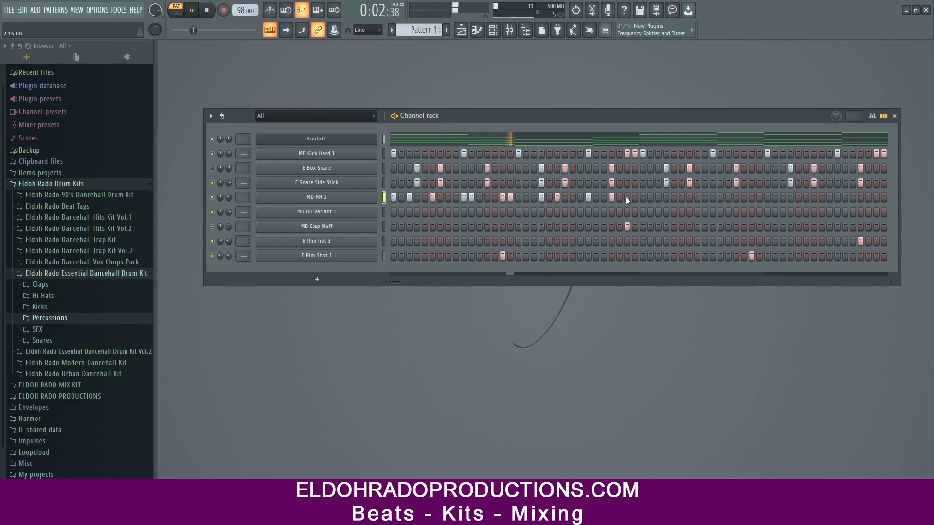
{"action": "right_click", "coordinate": [296, 198]}
{"action": "left_click", "coordinate": [396, 196]}
{"action": "key", "text": "ctrl+b"}
Add E - Open Hat 2 from the Hi Hats folder as a new channel with a hit on step 63 and check its sample settings
{"action": "left_click", "coordinate": [42, 296]}
{"action": "left_click", "coordinate": [52, 388]}
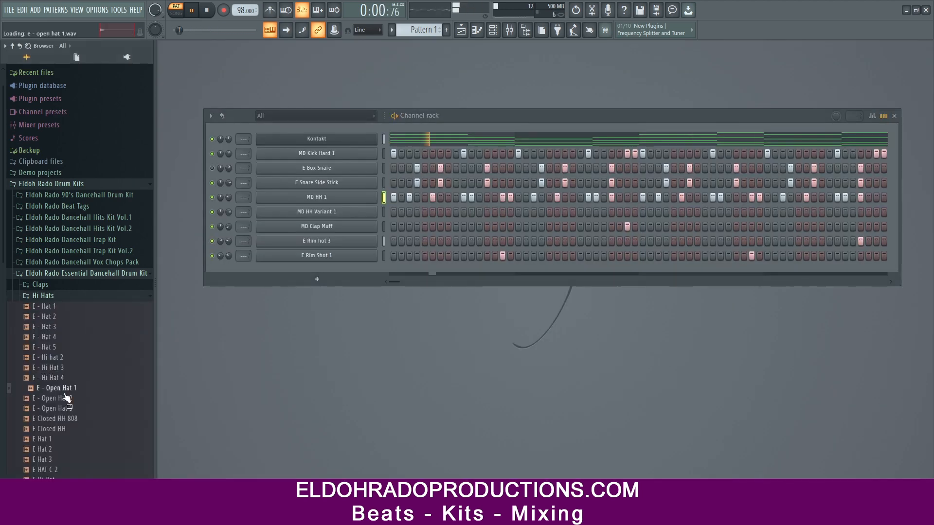
{"action": "left_click_drag", "start_coordinate": [56, 398], "coordinate": [317, 280]}
{"action": "left_click", "coordinate": [876, 270]}
{"action": "left_click", "coordinate": [316, 269]}
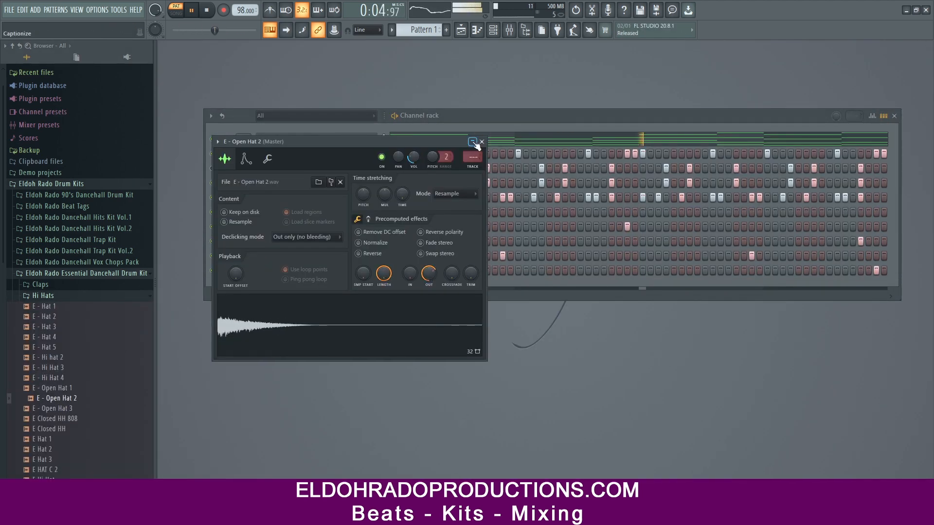
{"action": "left_click", "coordinate": [482, 141]}
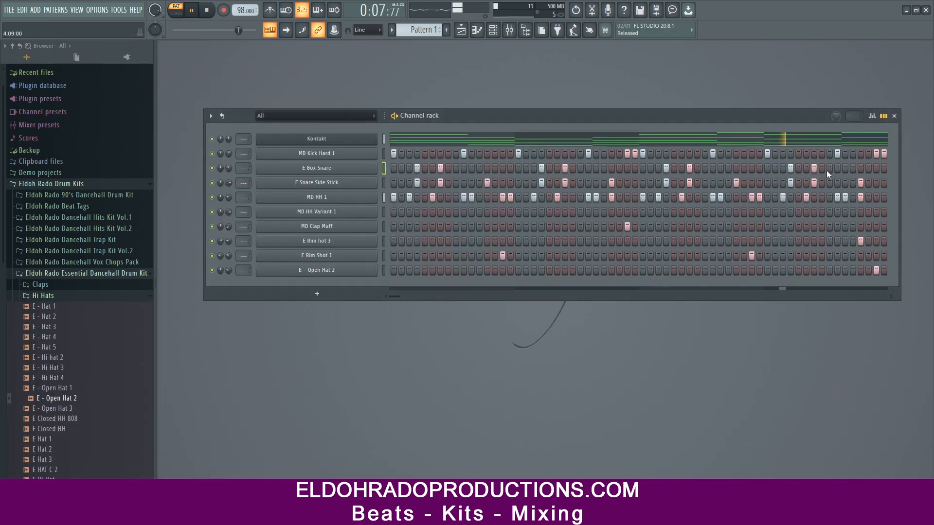
Add E Closed HH 808 as a new channel with a hit on every step and set its volume to about 56%
{"action": "left_click_drag", "start_coordinate": [68, 419], "coordinate": [282, 292]}
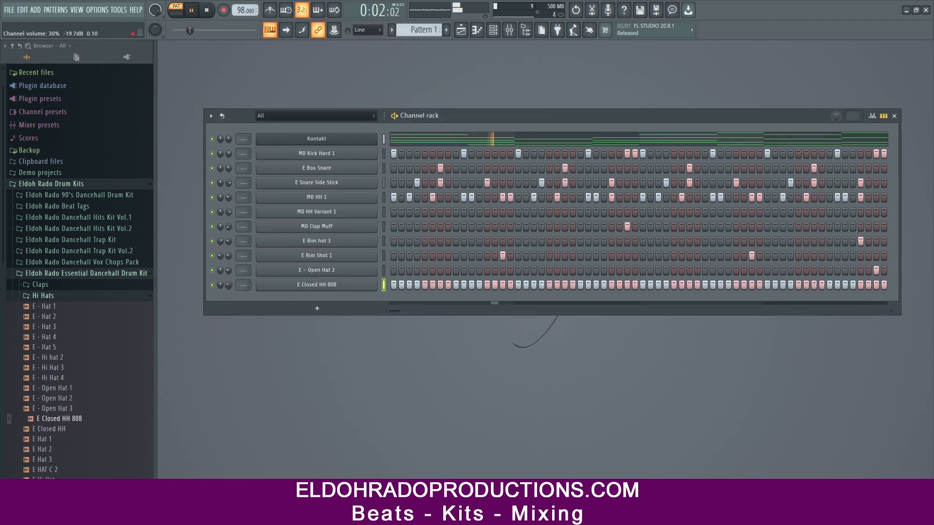
{"action": "left_click_drag", "start_coordinate": [229, 284], "coordinate": [229, 284]}
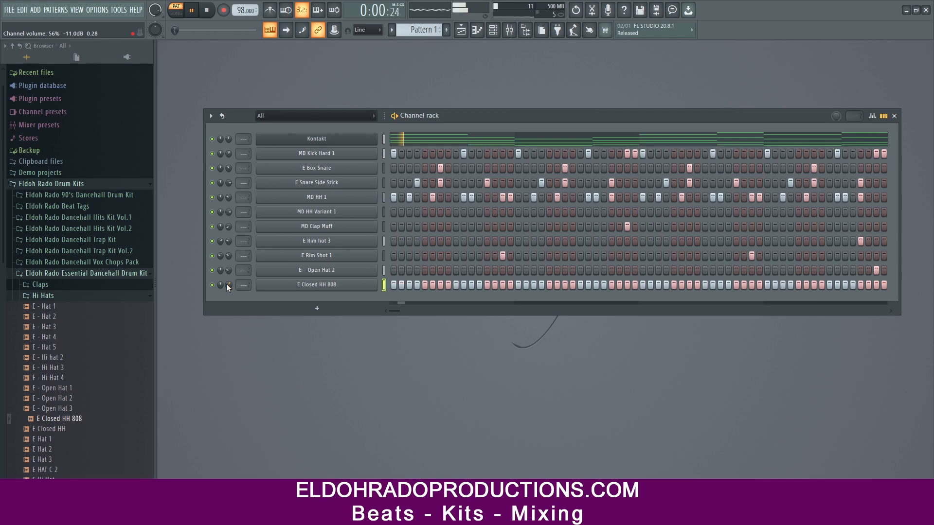
Open the E Closed HH 808 piano roll, stop playback and lower the velocities of its notes
{"action": "right_click", "coordinate": [372, 286]}
{"action": "left_click", "coordinate": [389, 284]}
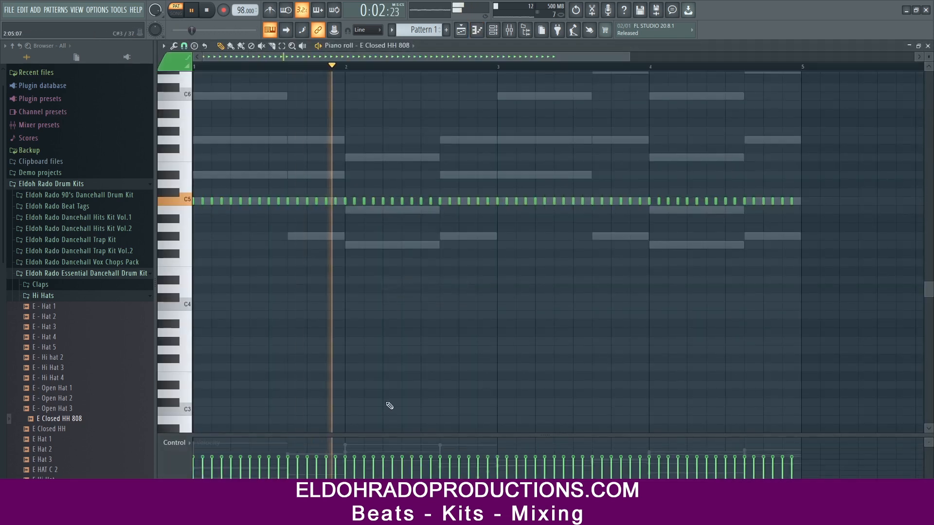
{"action": "key", "text": "space"}
{"action": "left_click_drag", "start_coordinate": [795, 481], "coordinate": [393, 481]}
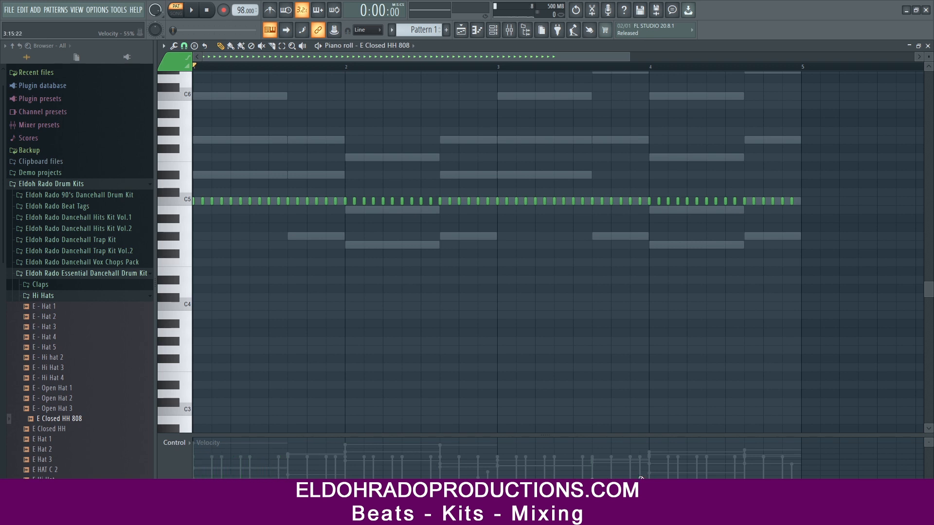
Randomize the velocity and release levels of all E Closed HH 808 notes, play the result and collapse the Hi Hats folder
{"action": "key", "text": "ctrl+a"}
{"action": "key", "text": "alt+r"}
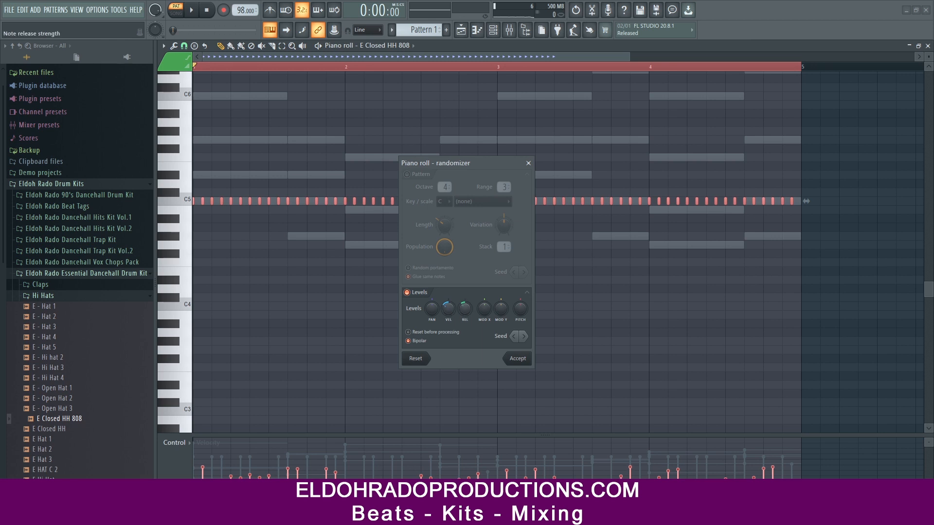
{"action": "left_click_drag", "start_coordinate": [465, 309], "coordinate": [465, 321]}
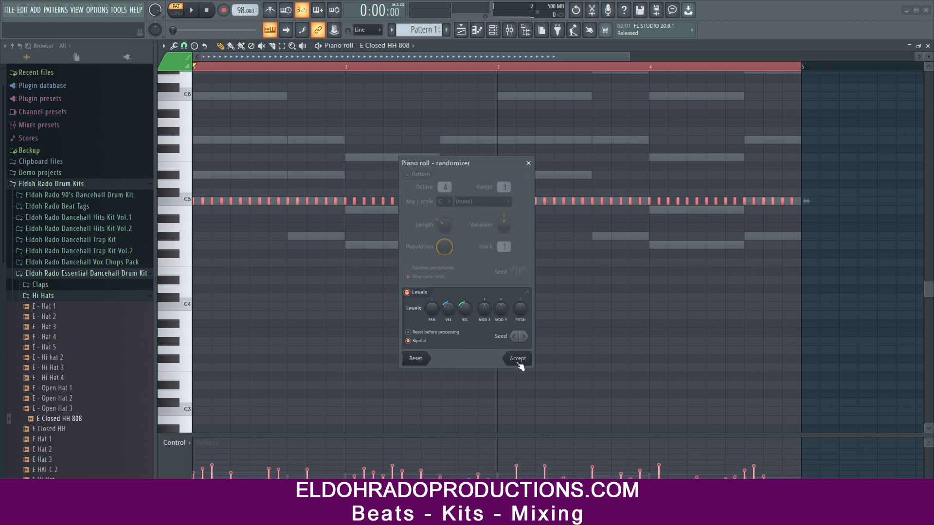
{"action": "key", "text": "space"}
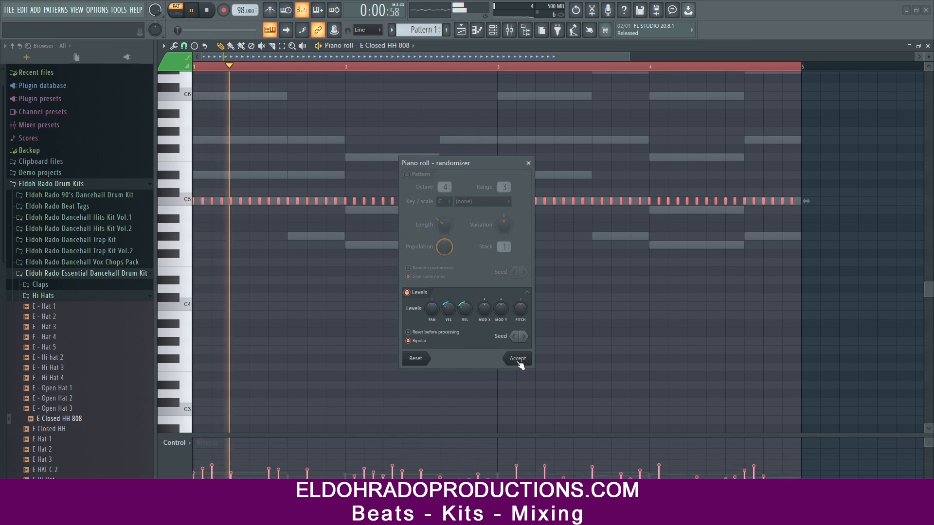
{"action": "left_click", "coordinate": [519, 360]}
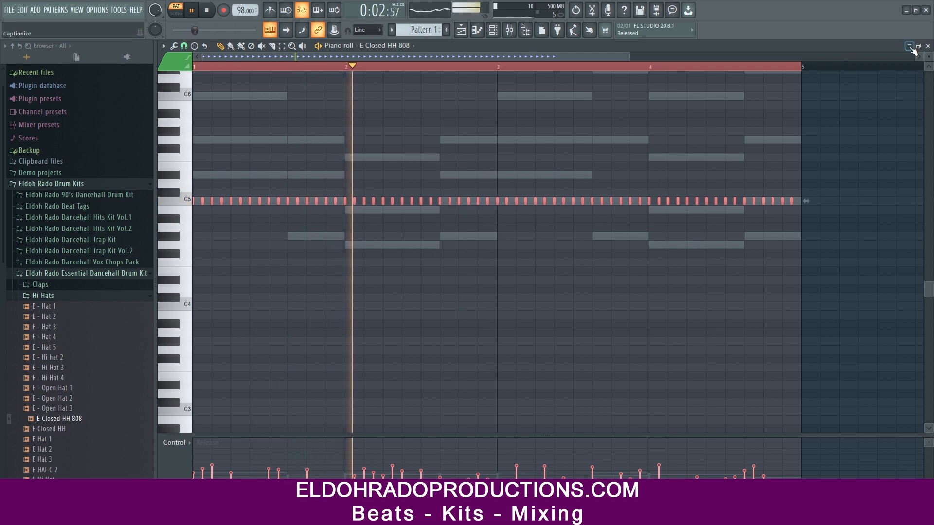
{"action": "left_click", "coordinate": [927, 45]}
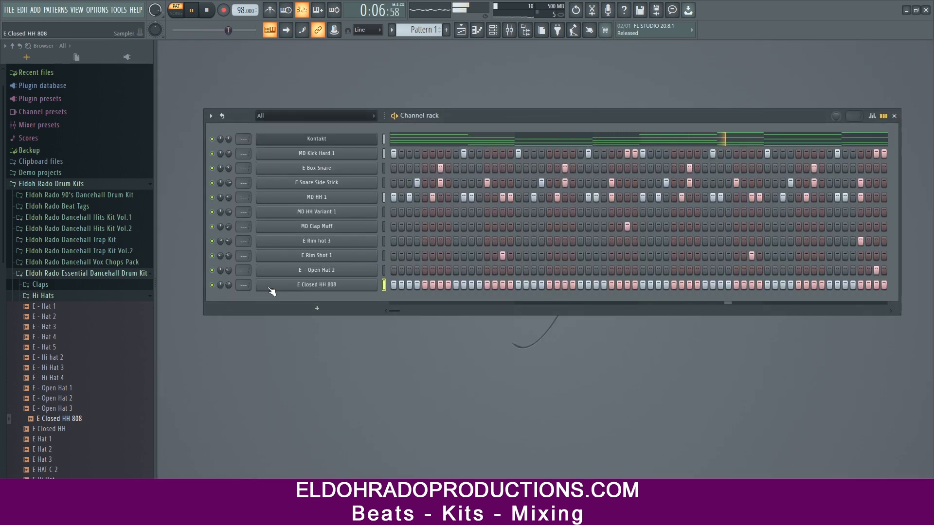
{"action": "left_click", "coordinate": [90, 297]}
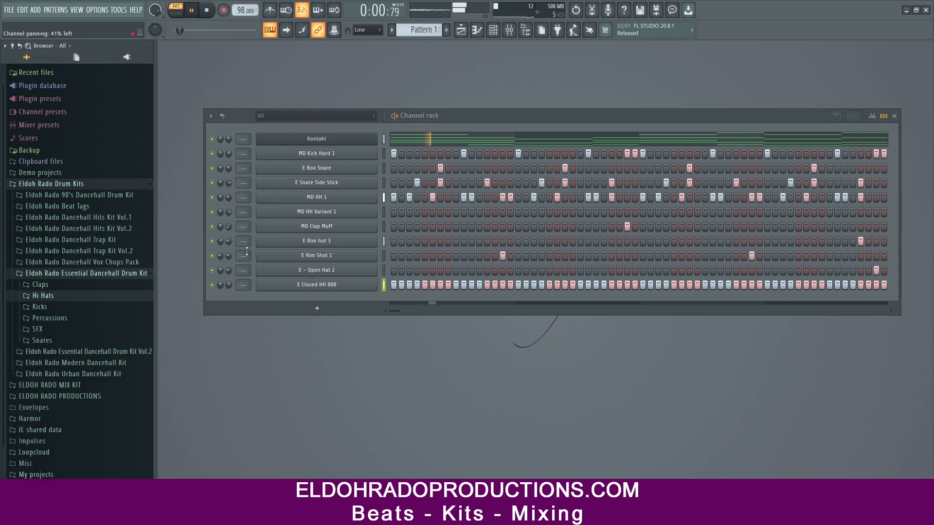
Insert TR5 Classic Clipper in slot 4 of the Master mixer track with gain at 4.4 dB and slope at -3.8
{"action": "key", "text": "F9"}
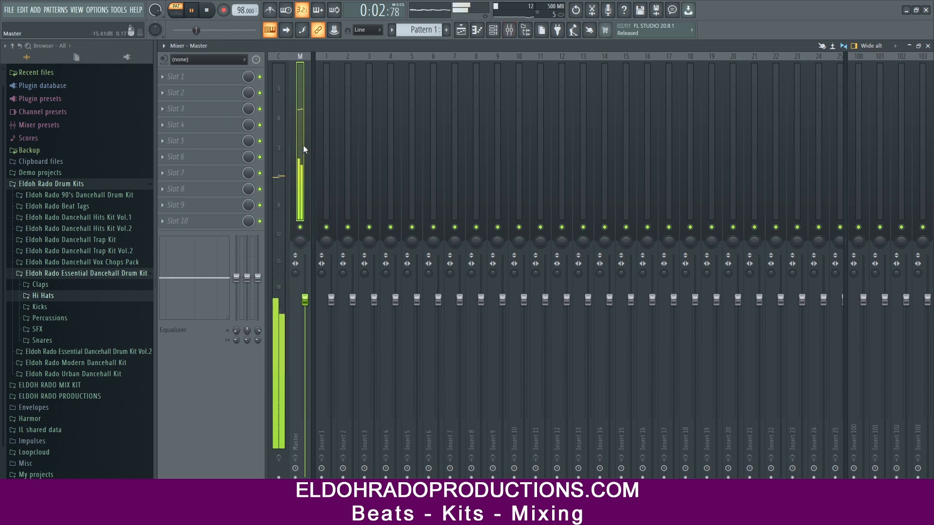
{"action": "left_click", "coordinate": [206, 125]}
{"action": "mouse_move", "coordinate": [298, 252]}
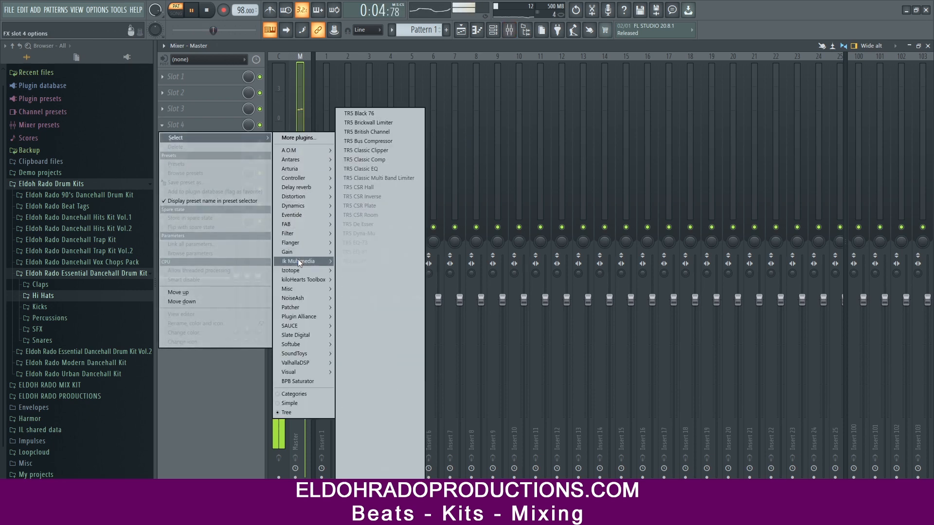
{"action": "left_click", "coordinate": [387, 150]}
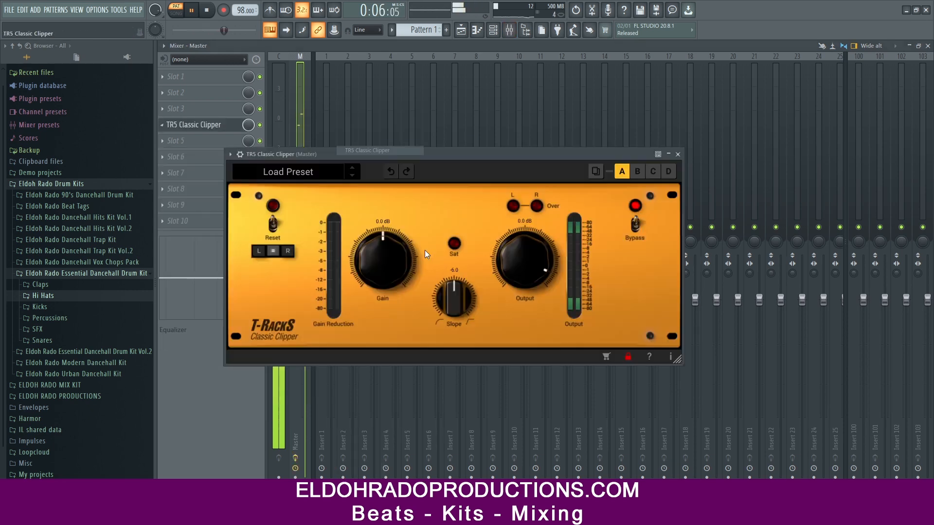
{"action": "left_click_drag", "start_coordinate": [375, 282], "coordinate": [377, 264]}
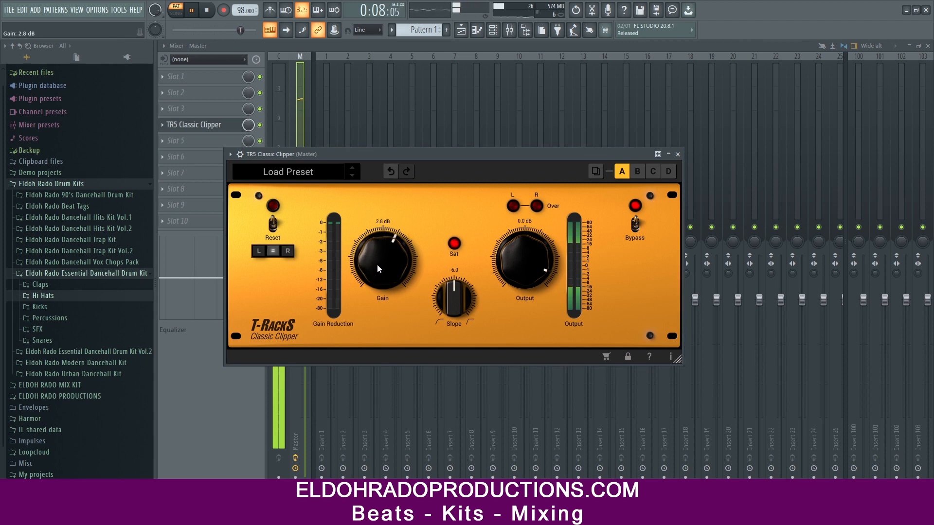
{"action": "left_click_drag", "start_coordinate": [454, 302], "coordinate": [455, 290]}
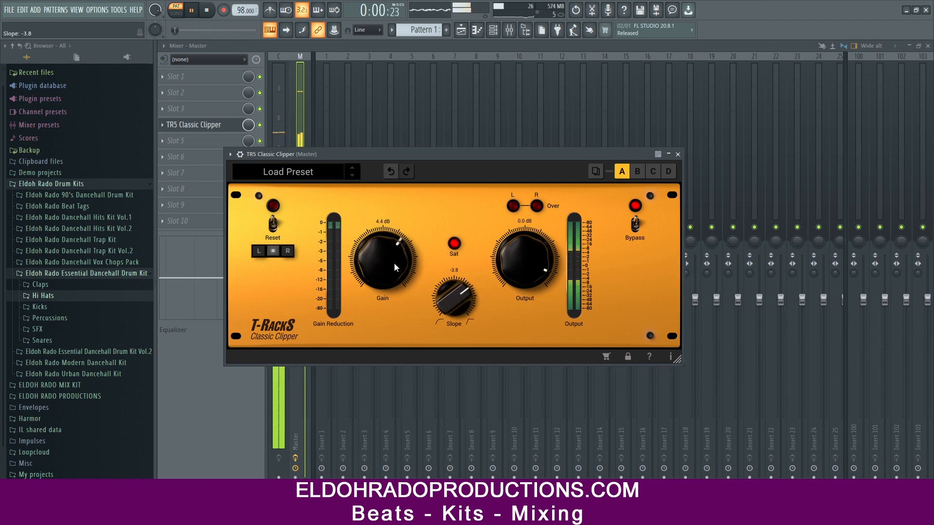
{"action": "left_click", "coordinate": [678, 155]}
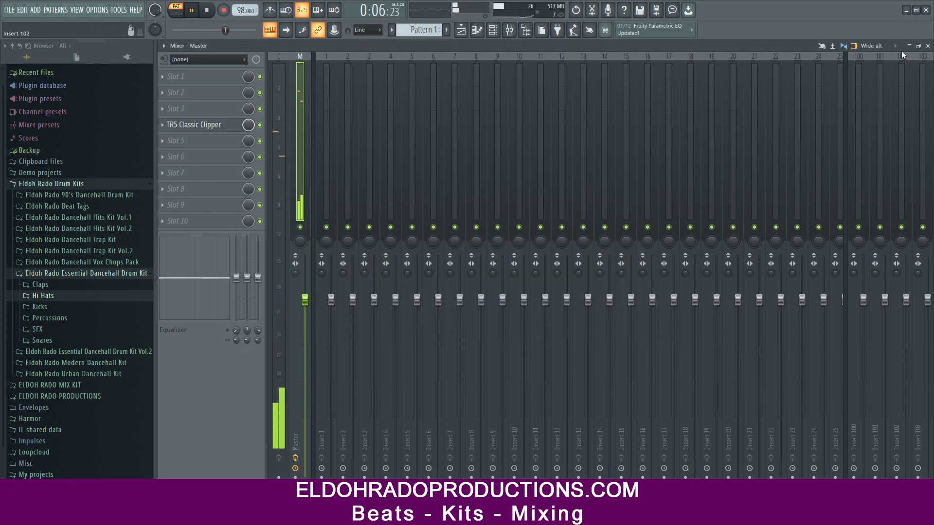
{"action": "left_click", "coordinate": [927, 46]}
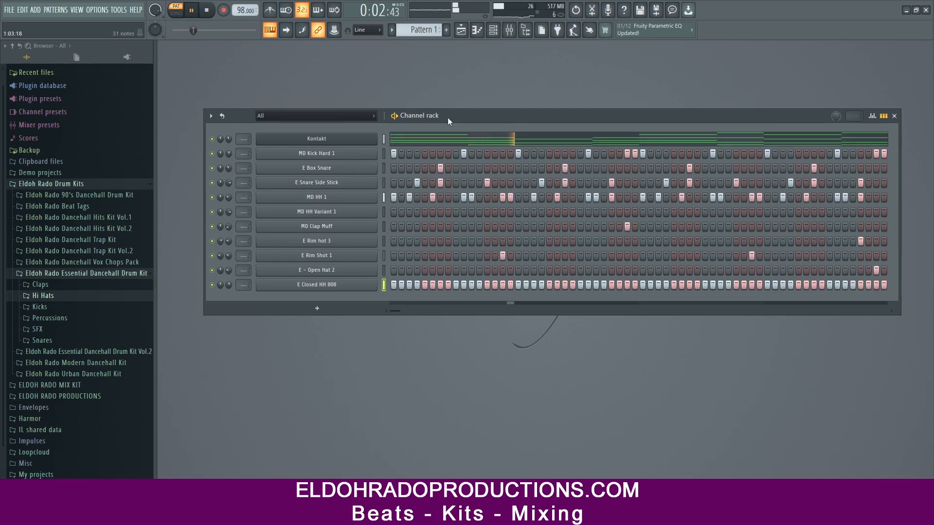
Move the channel rack slightly upward and add Omnisphere as a new instrument channel
{"action": "left_click_drag", "start_coordinate": [461, 114], "coordinate": [455, 100]}
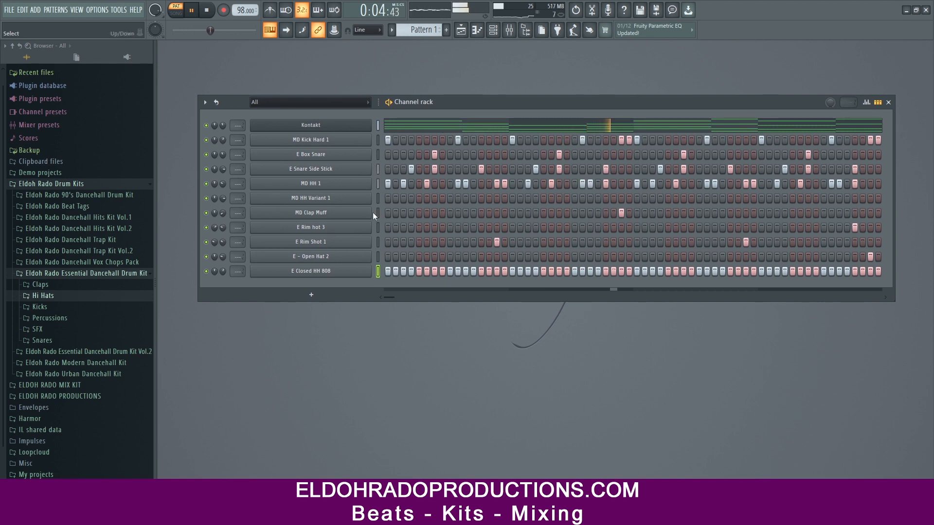
{"action": "left_click", "coordinate": [310, 295]}
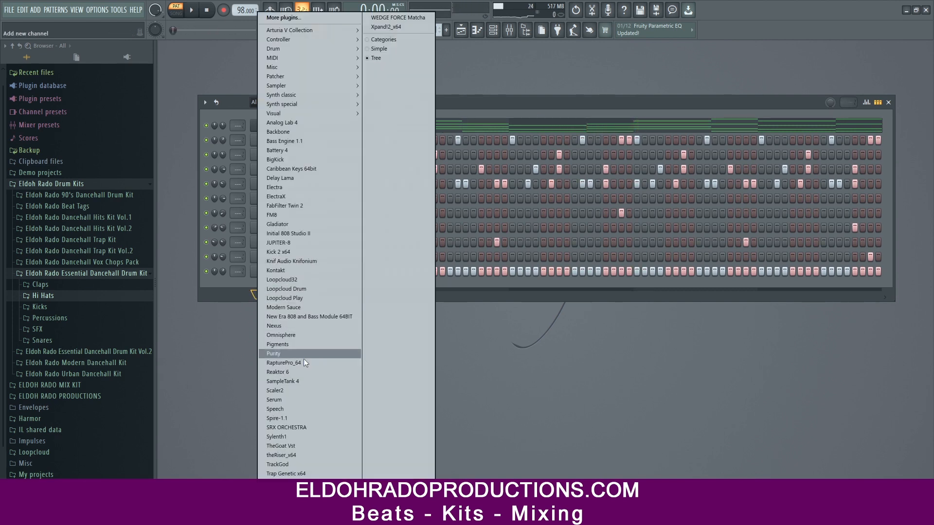
{"action": "left_click", "coordinate": [305, 336]}
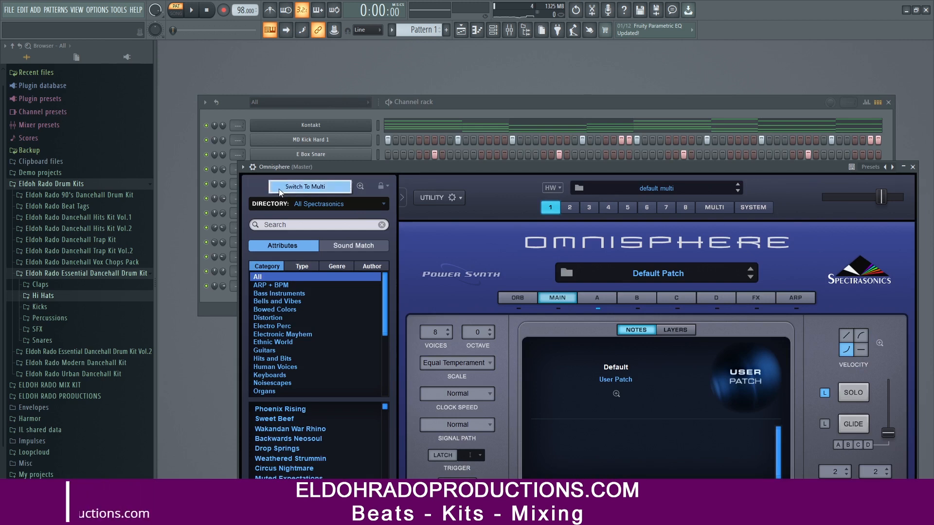
Load the Clicky 106 Sub patch from the Trilian Library's Synth Bass category and switch off its attack click
{"action": "left_click", "coordinate": [322, 205]}
{"action": "left_click", "coordinate": [329, 303]}
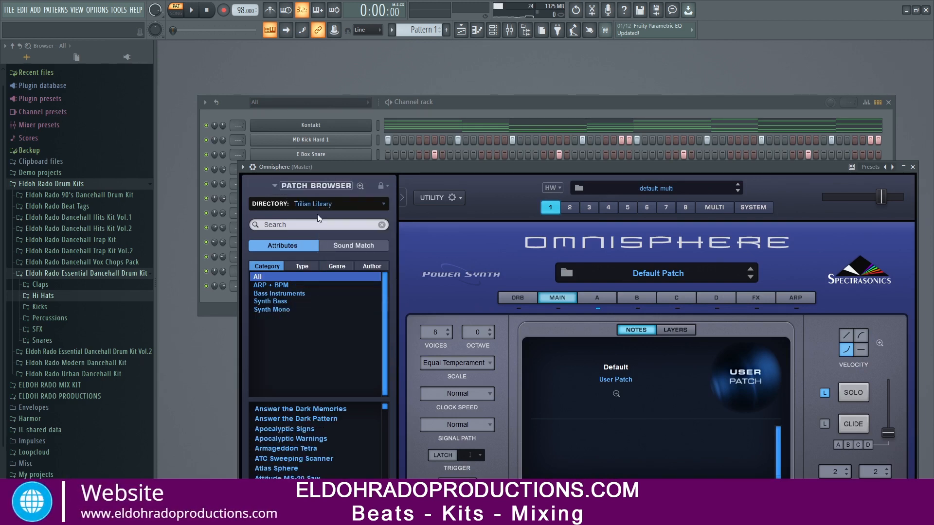
{"action": "left_click", "coordinate": [293, 302]}
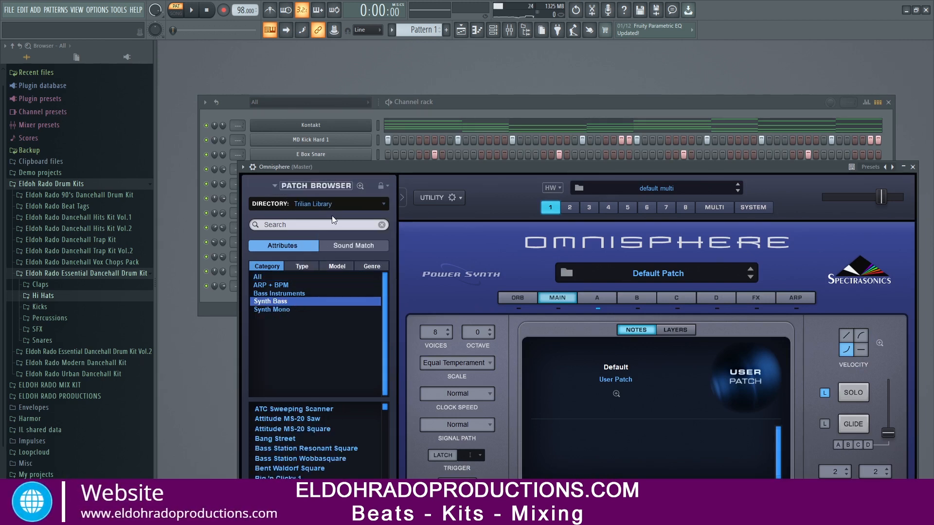
{"action": "left_click", "coordinate": [327, 189]}
{"action": "scroll", "coordinate": [797, 436], "scroll_direction": "down", "scroll_amount": 5}
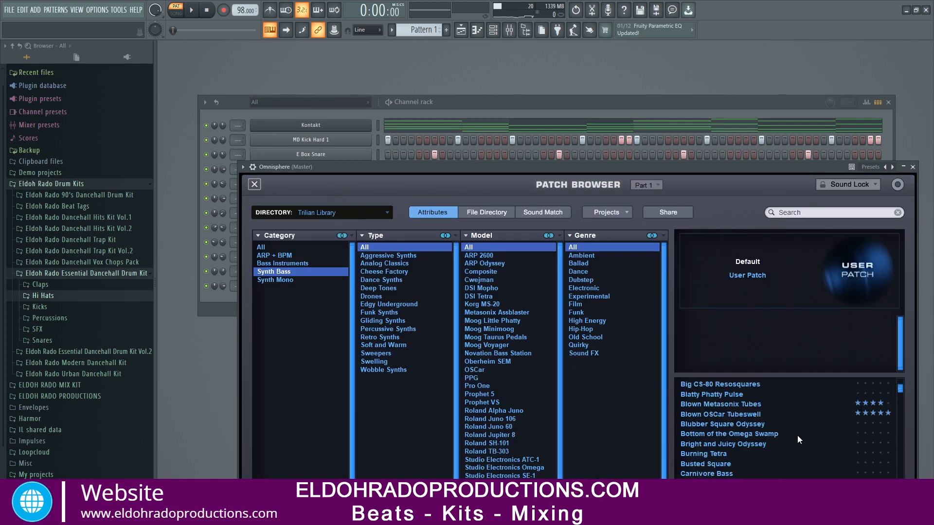
{"action": "left_click", "coordinate": [711, 454]}
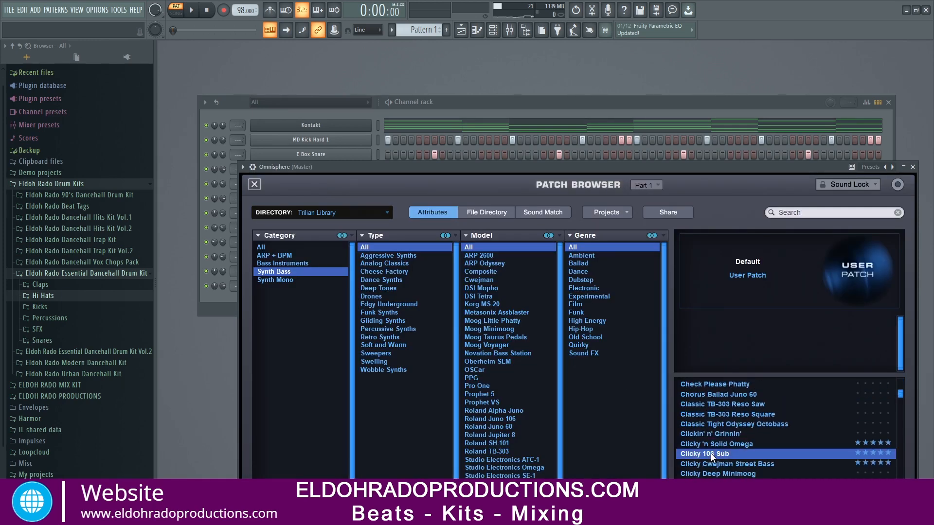
{"action": "left_click", "coordinate": [254, 185]}
{"action": "left_click", "coordinate": [806, 422]}
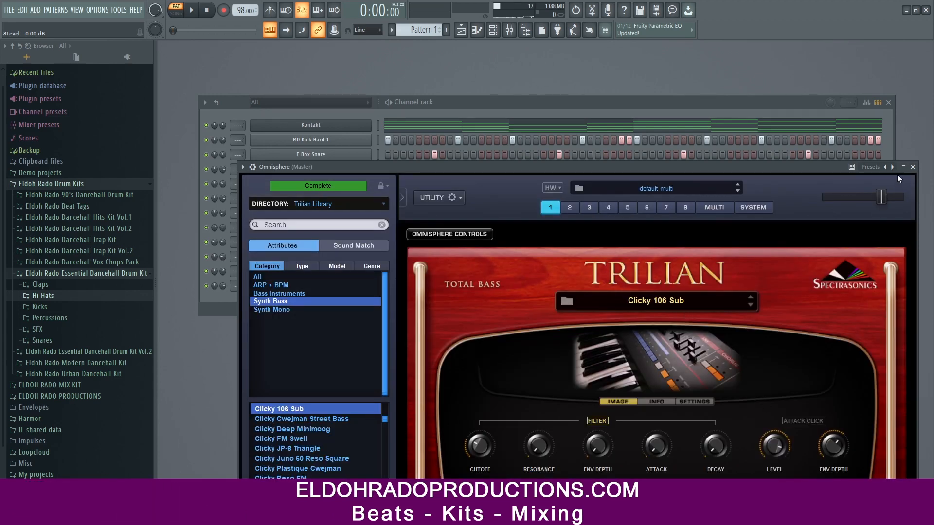
{"action": "left_click", "coordinate": [912, 167]}
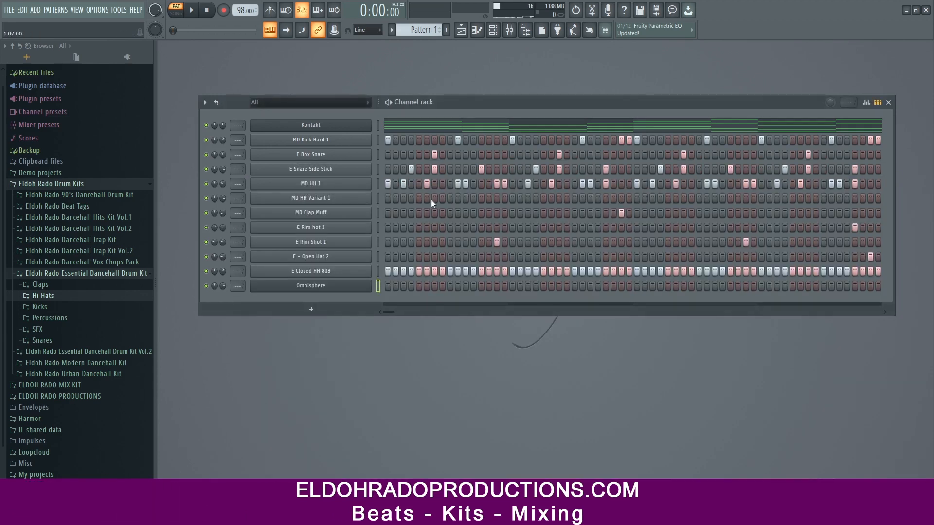
Open the Omnisphere piano roll and draw one-beat C5 notes on steps 1 and 9 of bar 1, checking against playback
{"action": "right_click", "coordinate": [311, 290]}
{"action": "left_click", "coordinate": [336, 285]}
{"action": "left_click", "coordinate": [395, 292]}
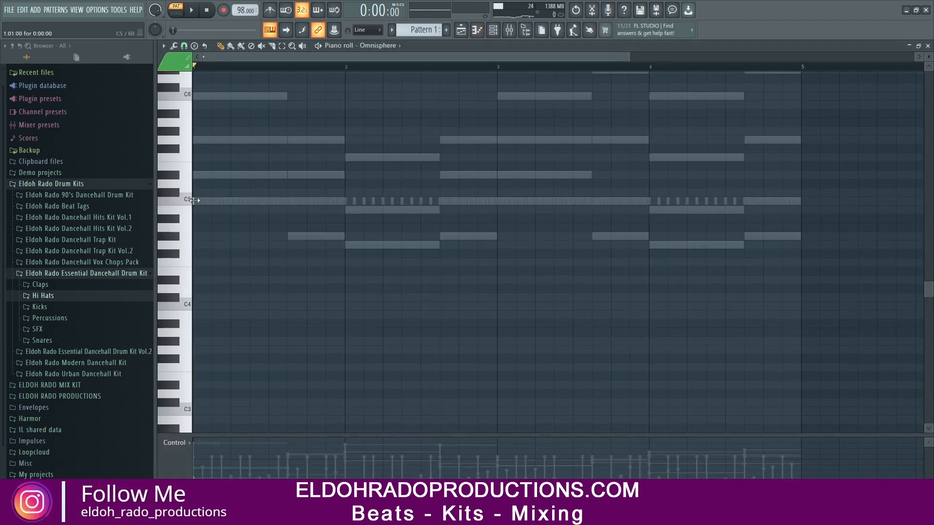
{"action": "key", "text": "space"}
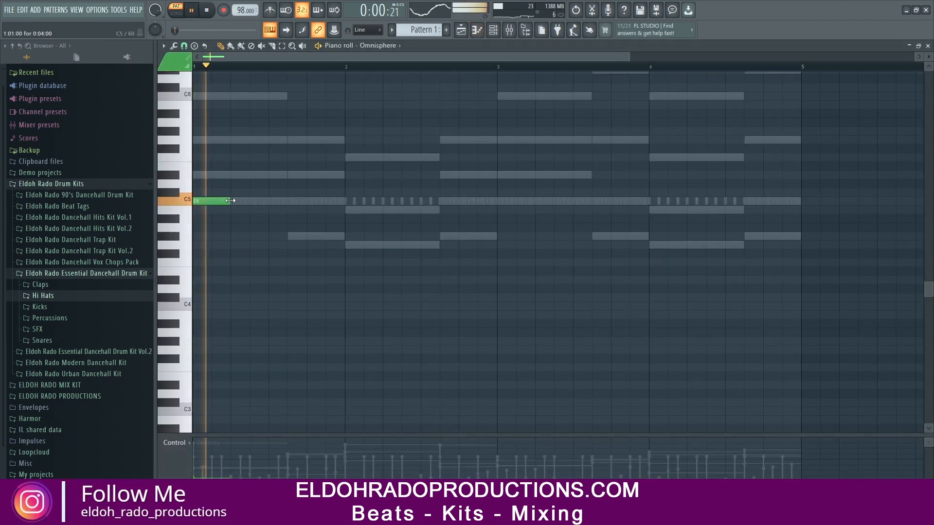
{"action": "key", "text": "space"}
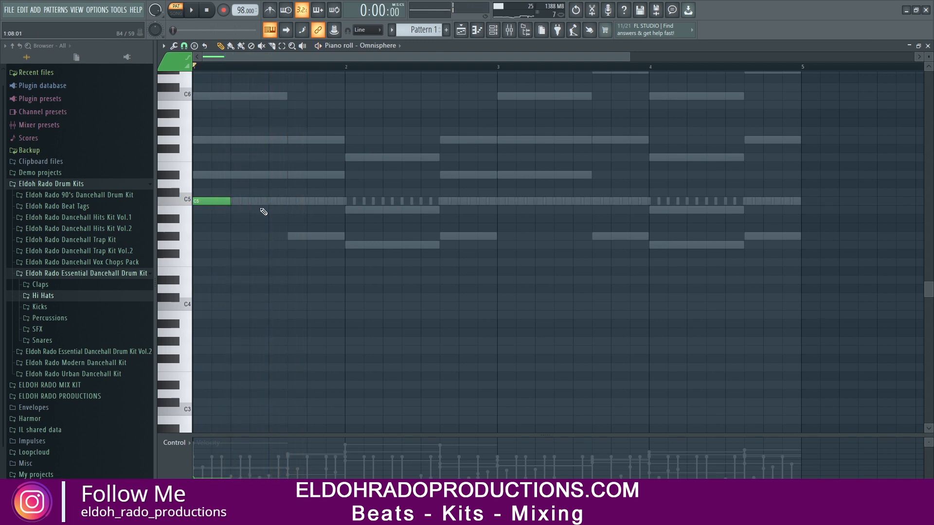
{"action": "key", "text": "space"}
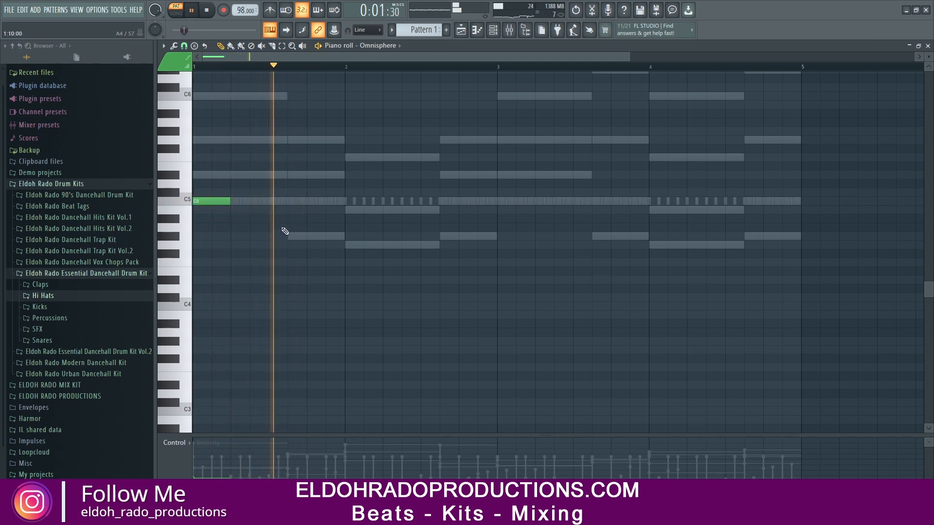
{"action": "key", "text": "space"}
{"action": "key", "text": "space"}
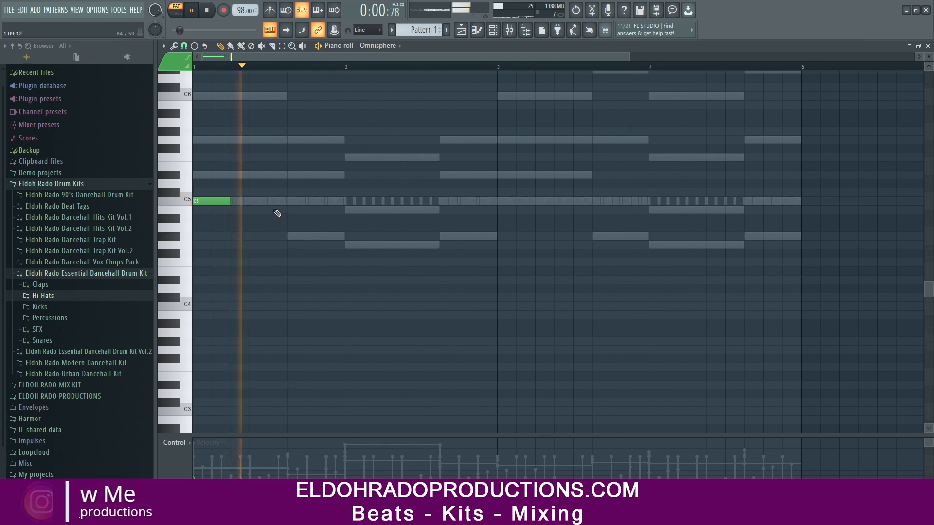
{"action": "key", "text": "space"}
{"action": "left_click", "coordinate": [291, 202]}
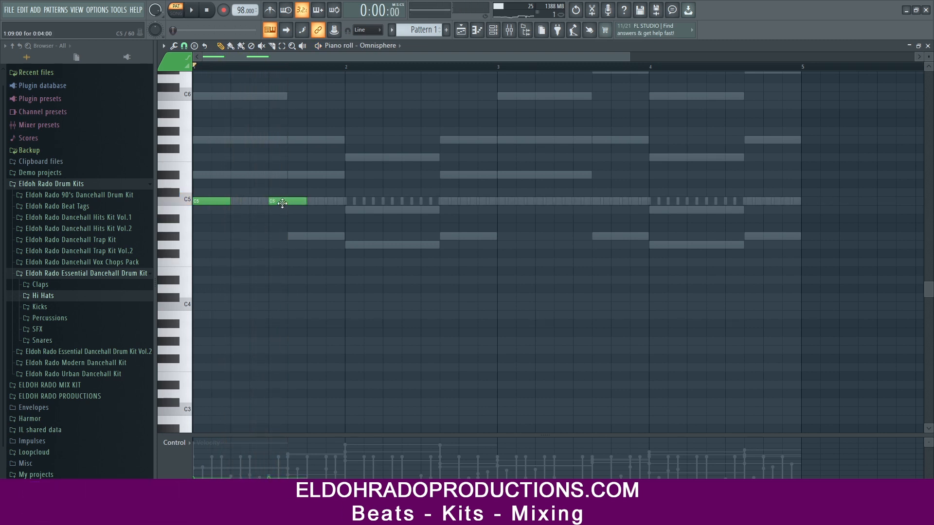
Play the pattern with the first bass notes and check the master level in the mixer
{"action": "key", "text": "space"}
{"action": "scroll", "coordinate": [512, 66], "scroll_direction": "up", "scroll_amount": 1}
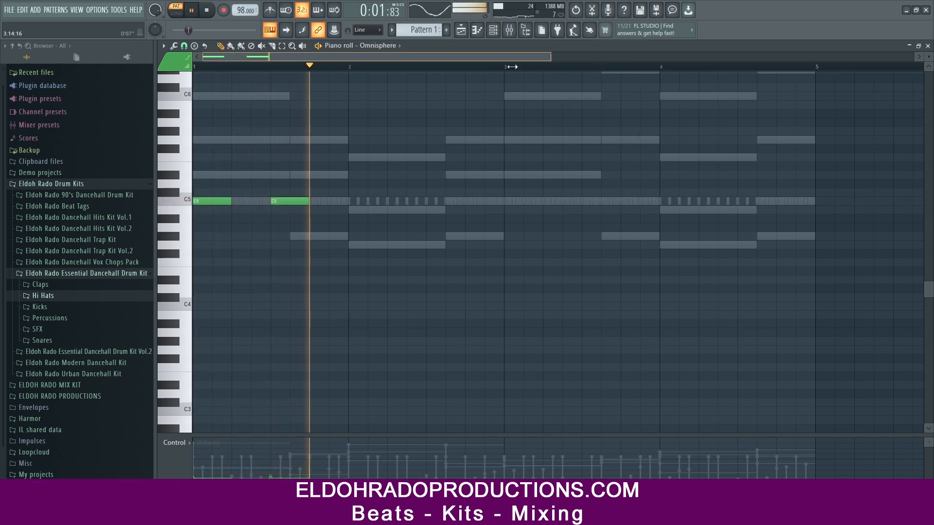
{"action": "scroll", "coordinate": [512, 67], "scroll_direction": "up", "scroll_amount": 3}
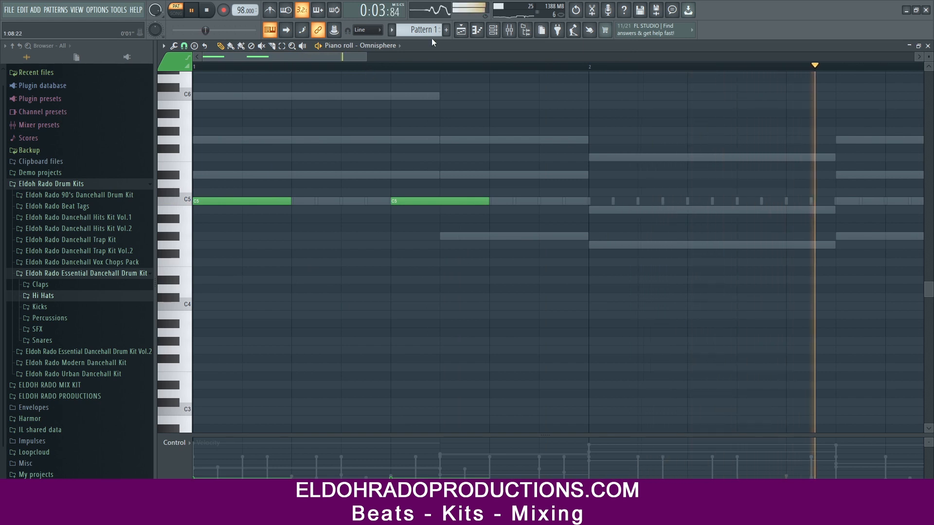
{"action": "key", "text": "F9"}
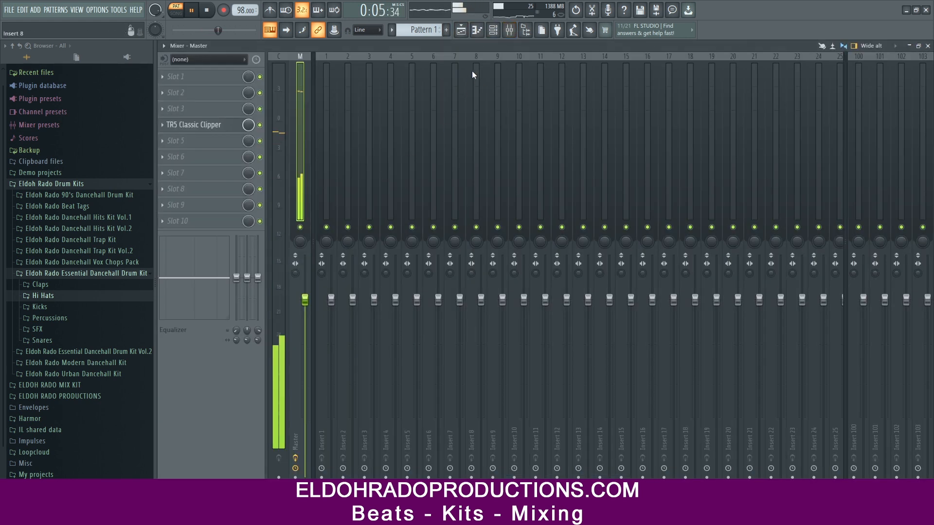
{"action": "left_click", "coordinate": [494, 30]}
Complete the Omnisphere bass line with a three-step G#4 note at the end of bar 4 and close the piano roll
{"action": "key", "text": "space"}
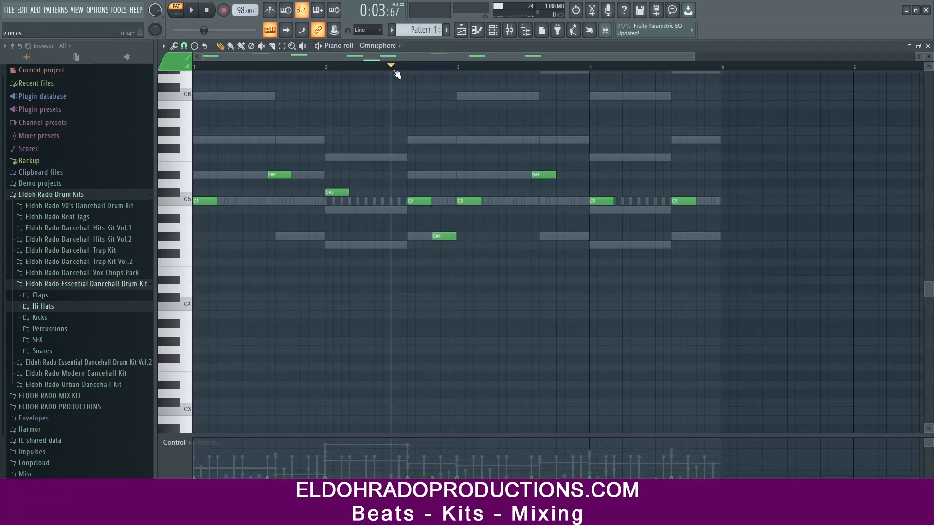
{"action": "key", "text": "space"}
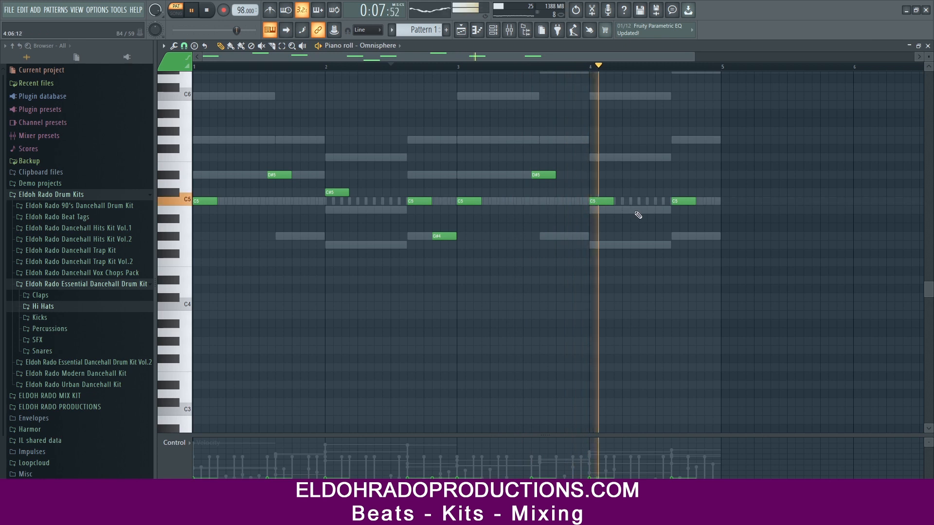
{"action": "left_click", "coordinate": [699, 236]}
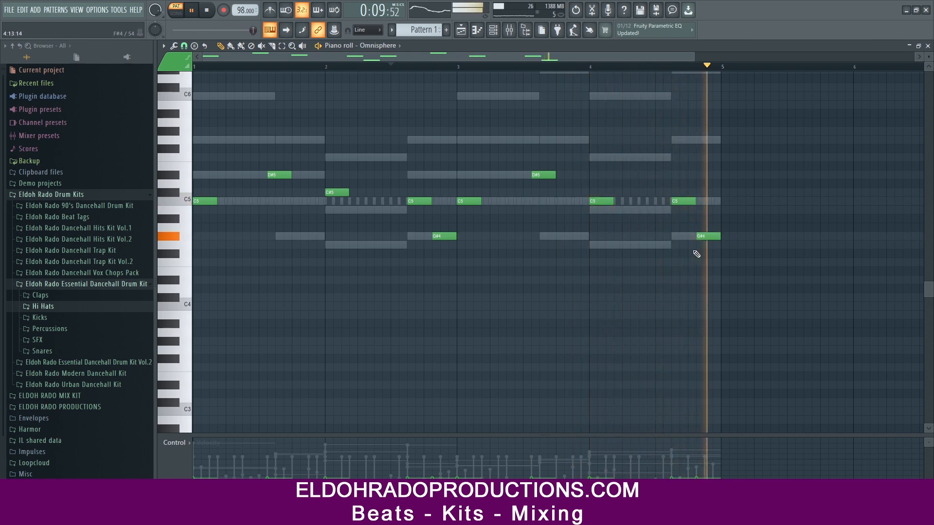
{"action": "left_click", "coordinate": [928, 45]}
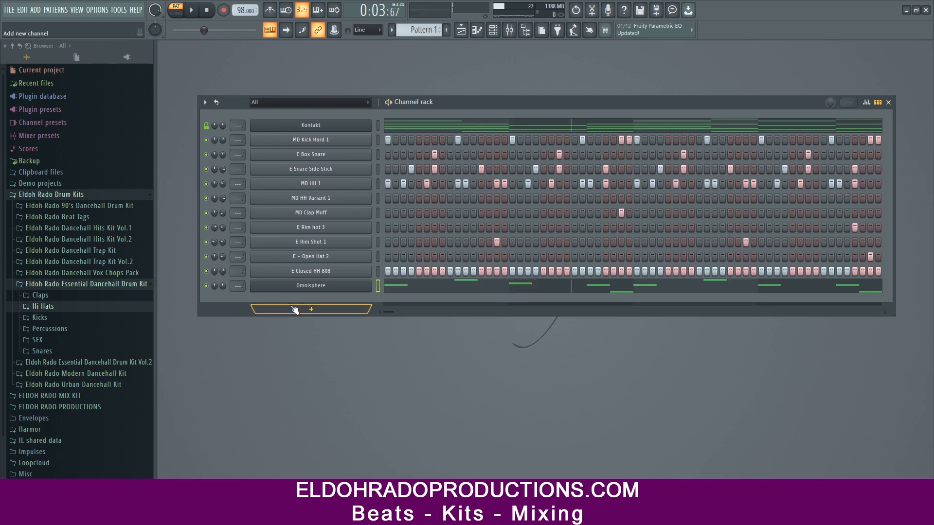
Add an Xpand!2_x64 channel and load the +33 Fading Lights preset from the Simple Arpeggios category
{"action": "left_click", "coordinate": [305, 309]}
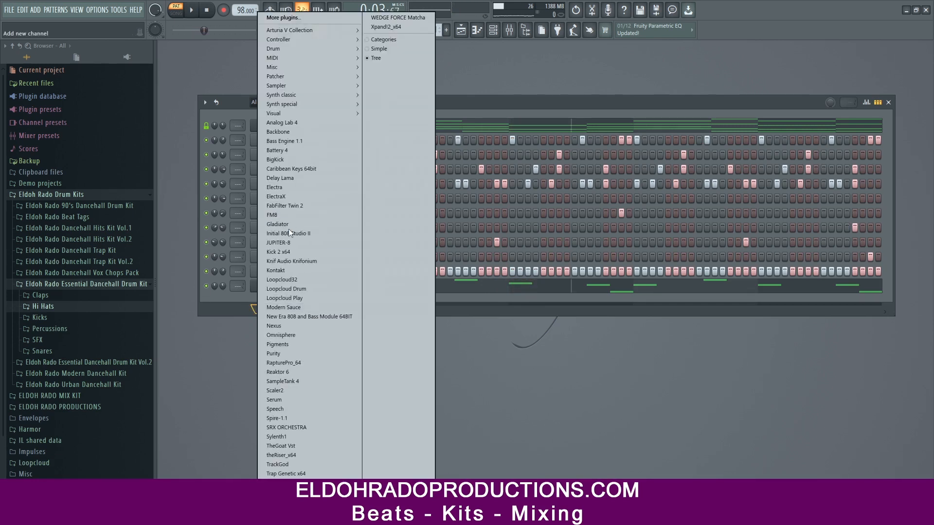
{"action": "left_click", "coordinate": [292, 291]}
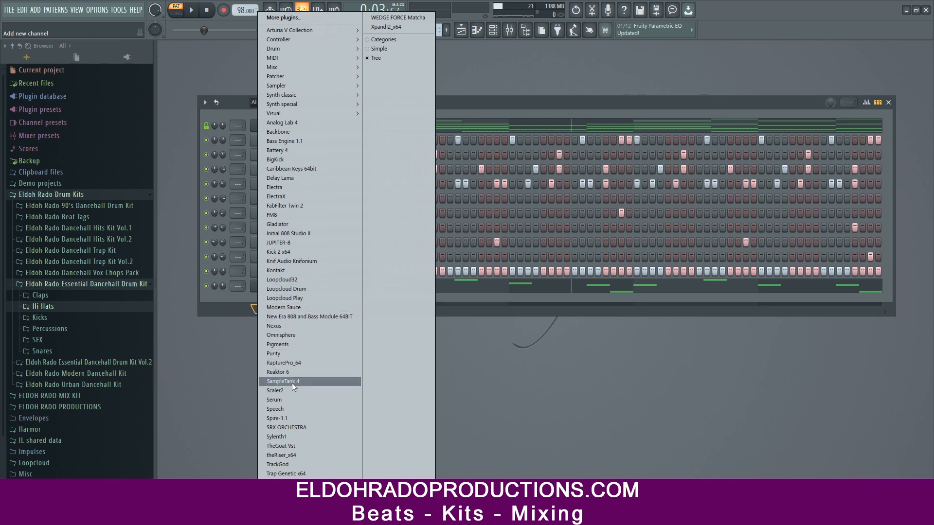
{"action": "left_click", "coordinate": [392, 27]}
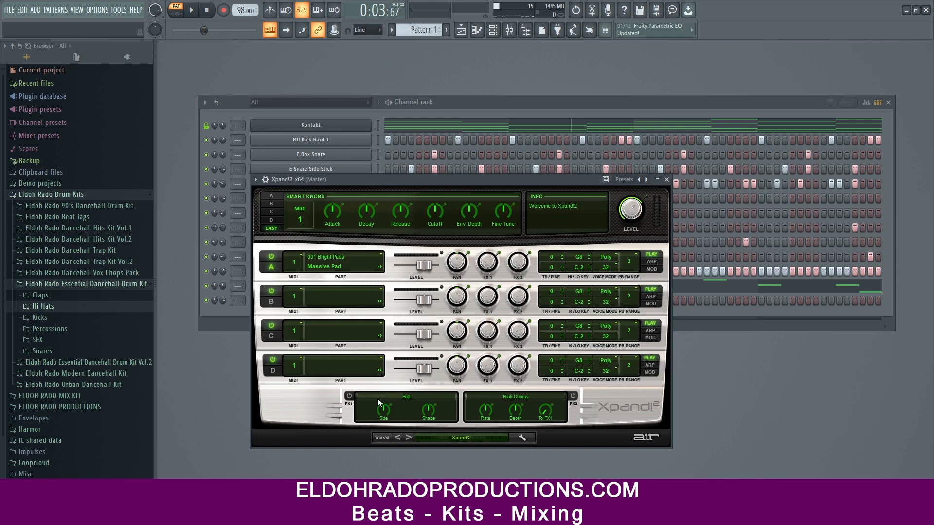
{"action": "left_click", "coordinate": [441, 438]}
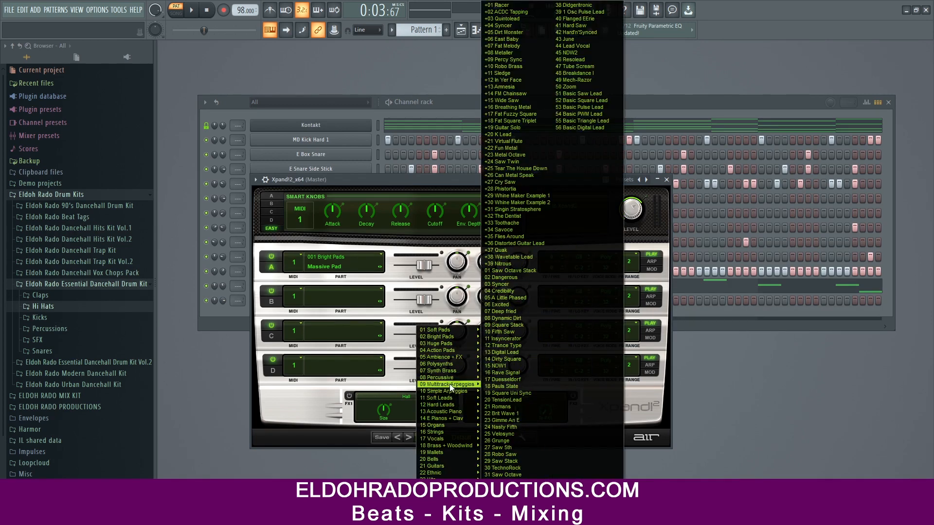
{"action": "mouse_move", "coordinate": [451, 386]}
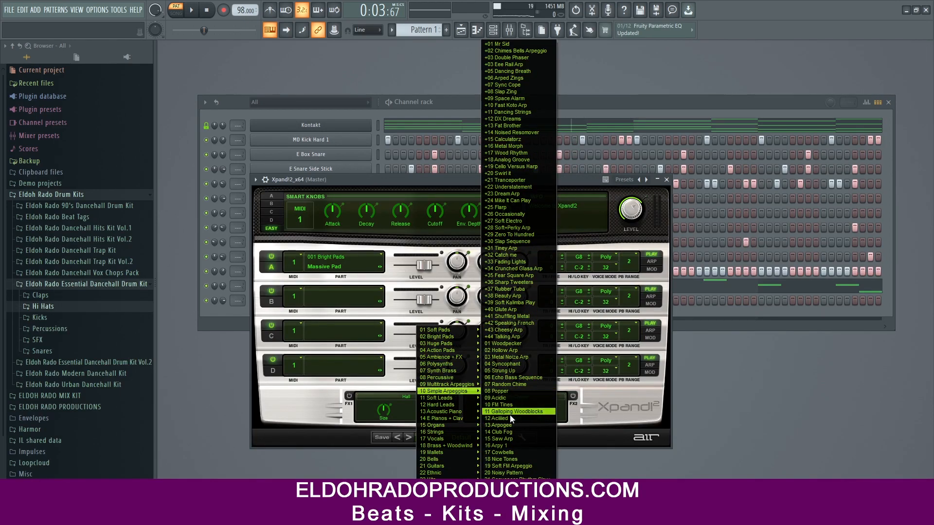
{"action": "left_click", "coordinate": [529, 265]}
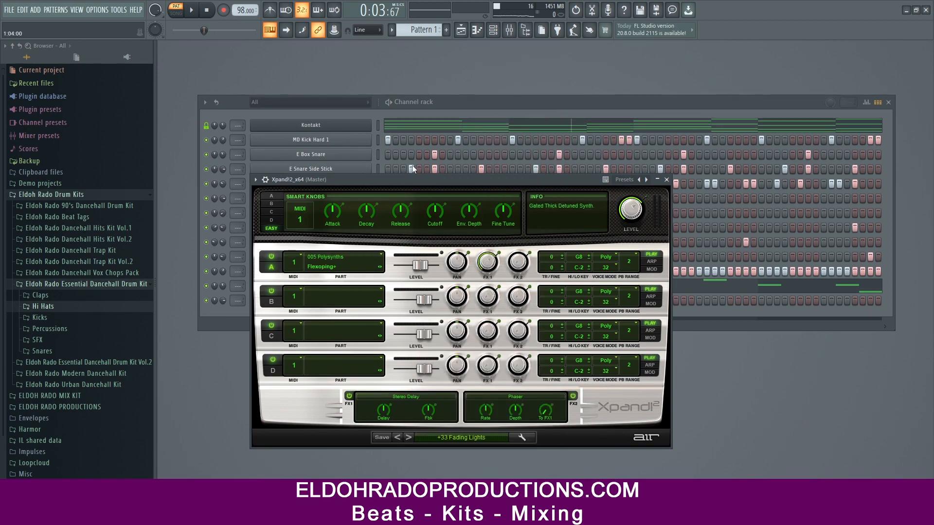
Copy the Kontakt channel's chord notes into the Xpand!2_x64 channel
{"action": "left_click", "coordinate": [469, 104]}
{"action": "right_click", "coordinate": [359, 124]}
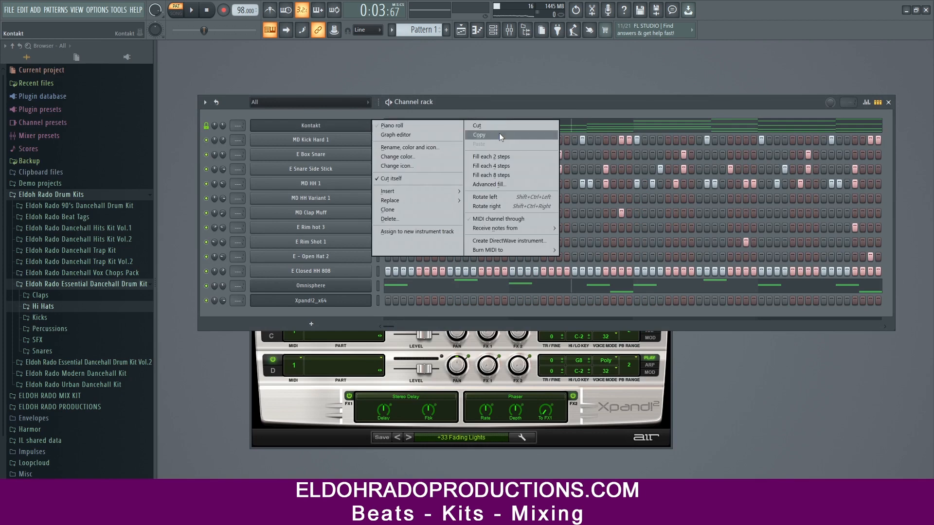
{"action": "left_click", "coordinate": [499, 133]}
{"action": "right_click", "coordinate": [360, 300]}
{"action": "left_click", "coordinate": [479, 319]}
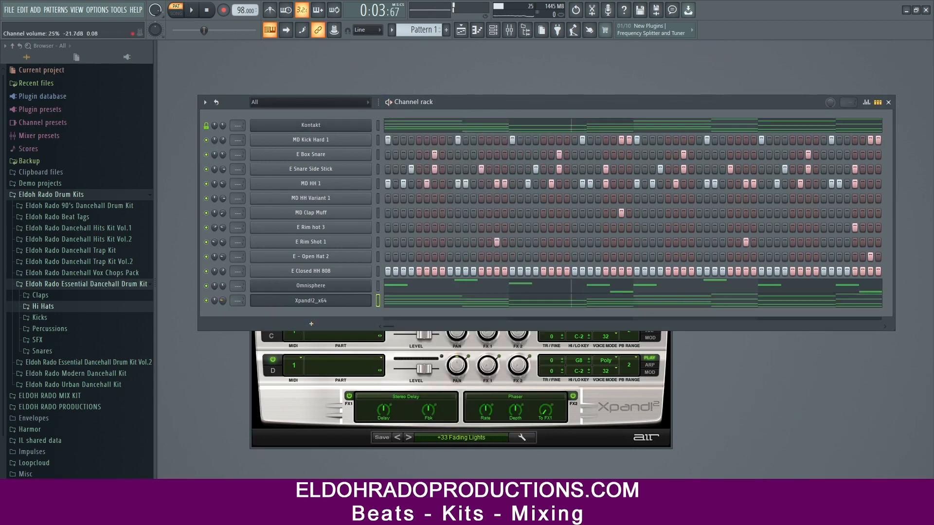
Audition the following Xpand!2 presets during playback, choose +36 Sharp Tweeters and lower the channel volume to 18%
{"action": "left_click", "coordinate": [408, 437]}
{"action": "key", "text": "space"}
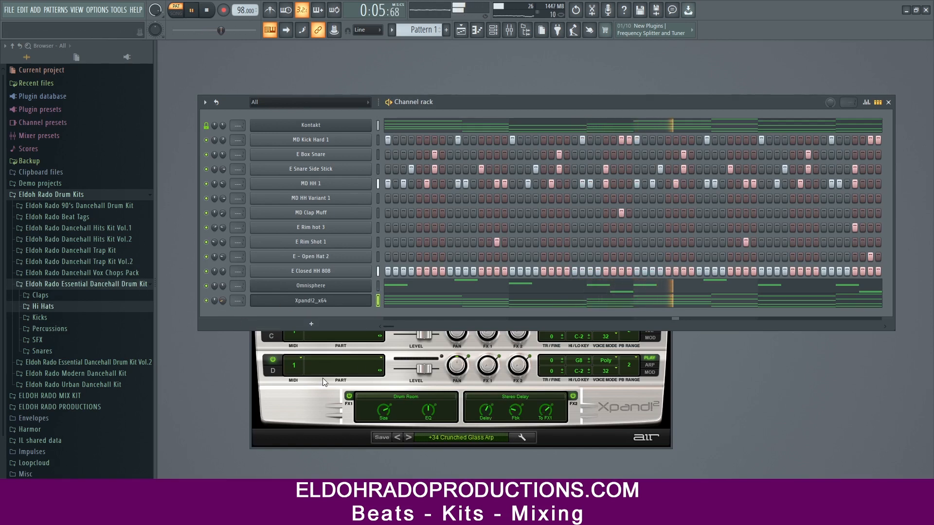
{"action": "left_click", "coordinate": [409, 436]}
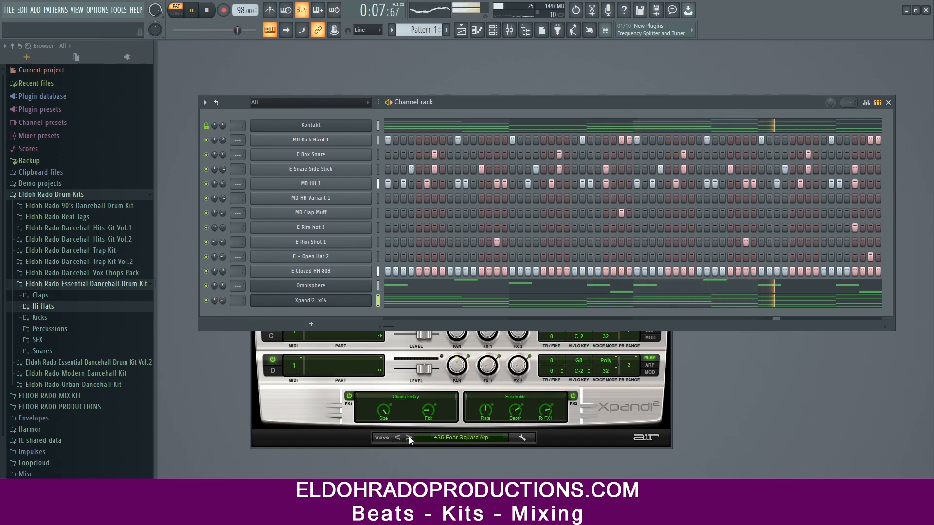
{"action": "left_click", "coordinate": [408, 437]}
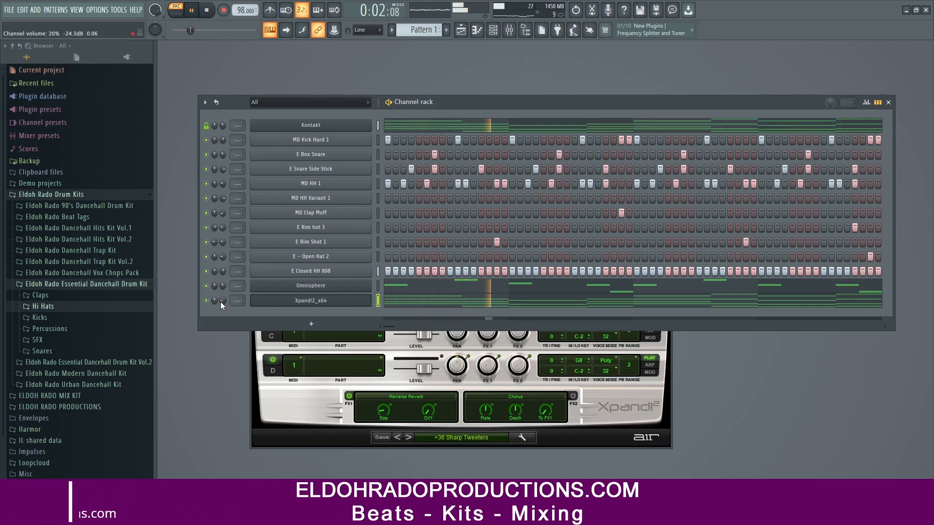
{"action": "left_click_drag", "start_coordinate": [222, 300], "coordinate": [222, 302]}
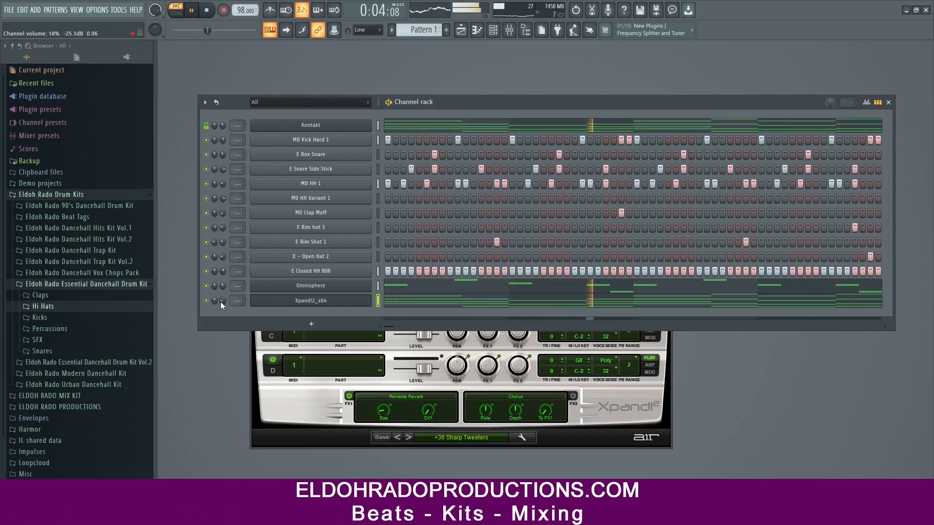
Open the Xpand!2_x64 piano roll to show the upper notes of the copied chords
{"action": "right_click", "coordinate": [290, 302]}
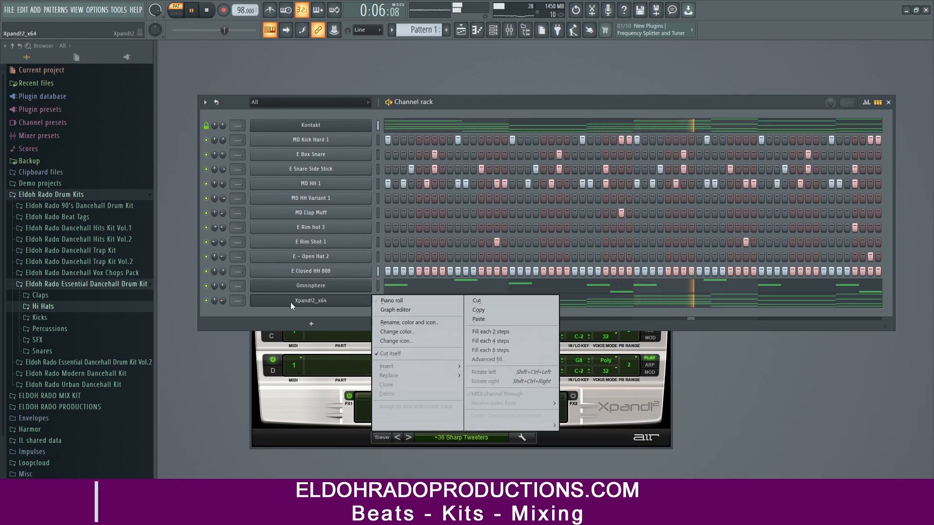
{"action": "left_click", "coordinate": [391, 303]}
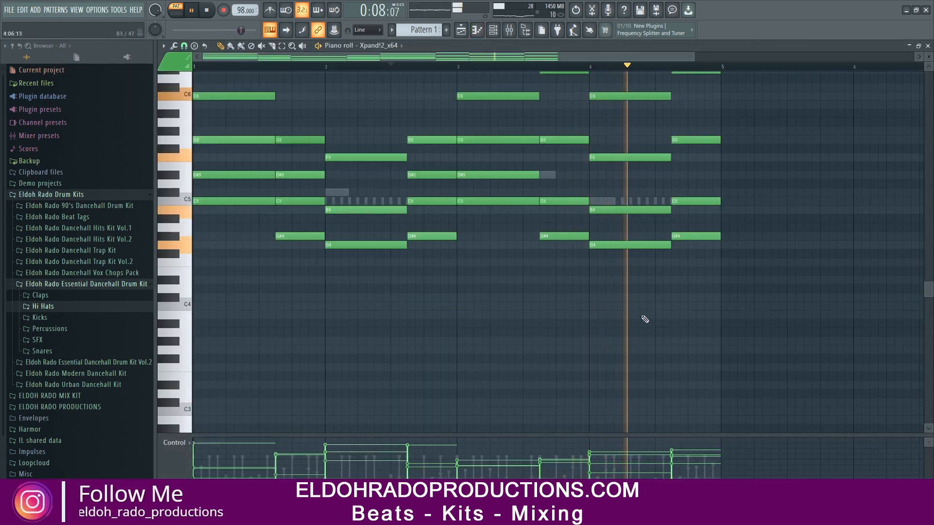
{"action": "scroll", "coordinate": [646, 320], "scroll_direction": "up", "scroll_amount": 3}
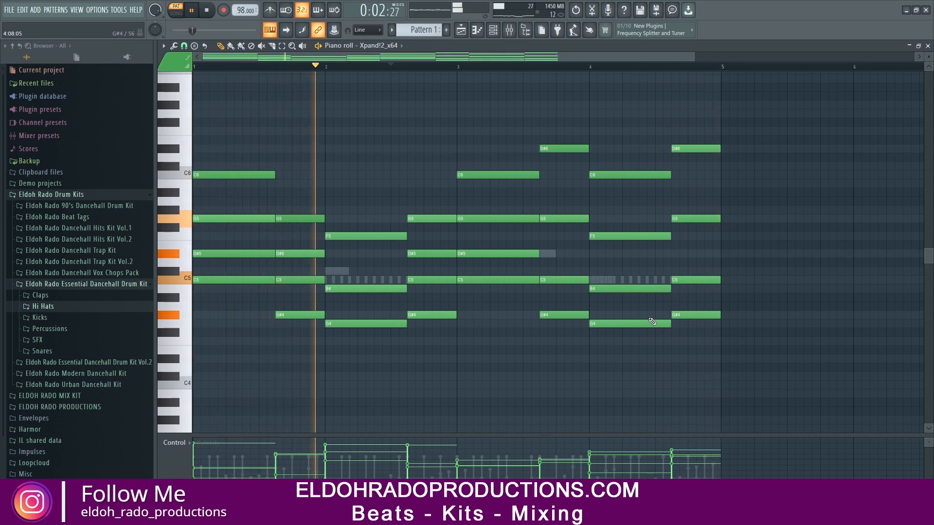
Raise the velocity of the C6 note at the start of bar 4
{"action": "left_click", "coordinate": [627, 174]}
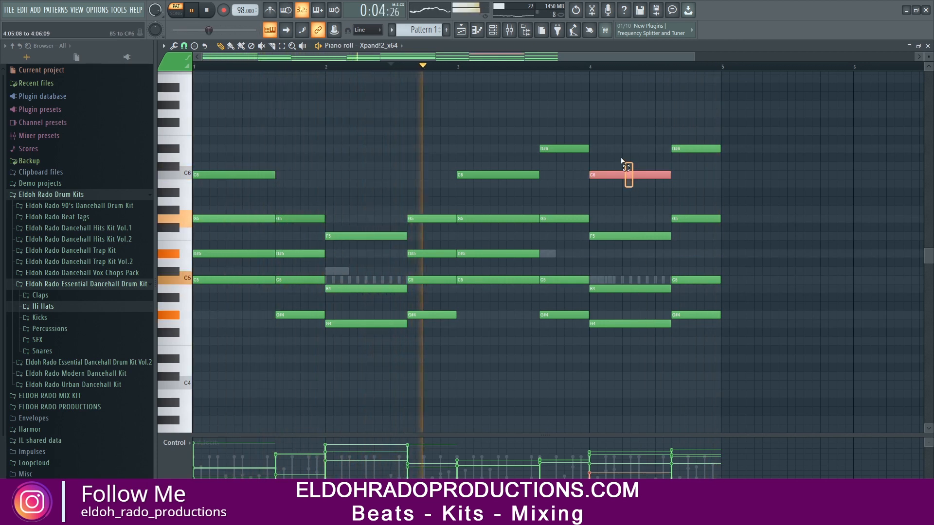
{"action": "left_click_drag", "start_coordinate": [604, 472], "coordinate": [603, 444]}
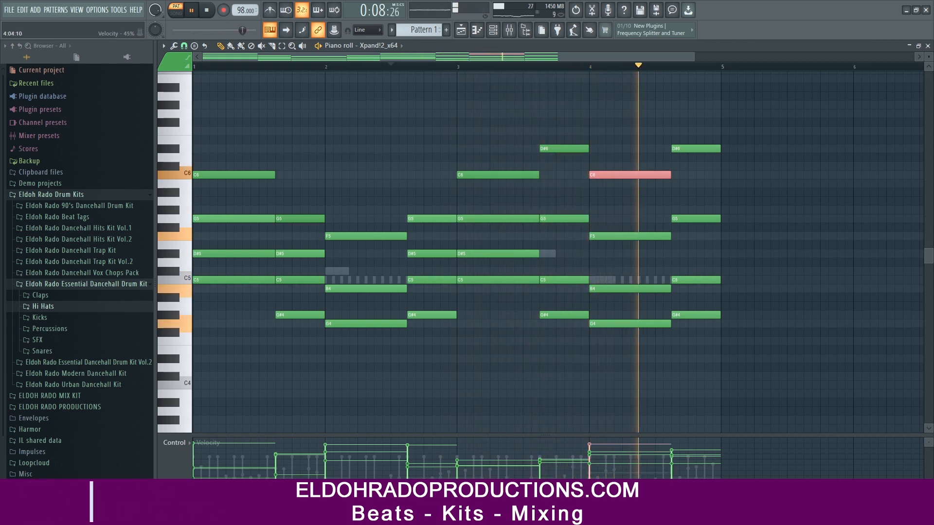
{"action": "left_click", "coordinate": [652, 399], "text": "ctrl"}
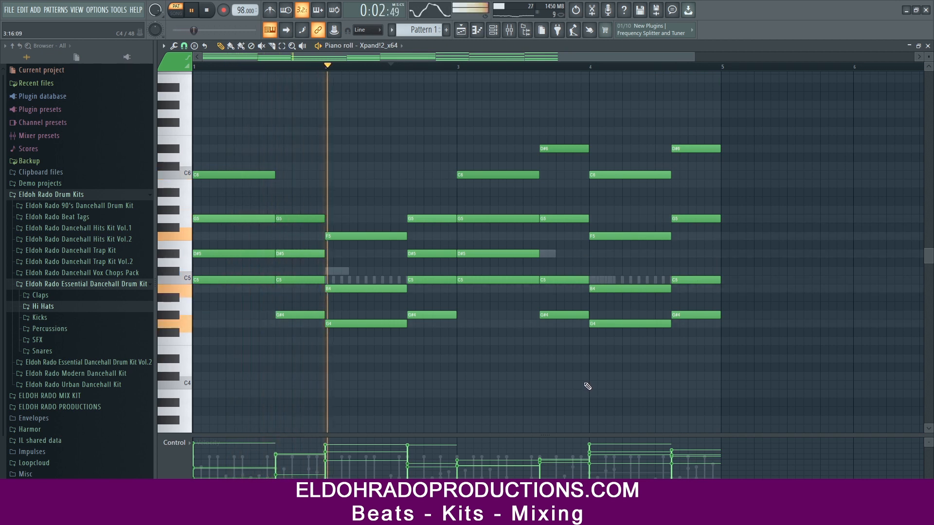
Delete the C6 and D#6 notes from the chords in bars 3 and 4 and close the piano roll
{"action": "right_click", "coordinate": [624, 175]}
{"action": "right_click", "coordinate": [564, 149]}
{"action": "right_click", "coordinate": [487, 175]}
{"action": "right_click", "coordinate": [700, 148]}
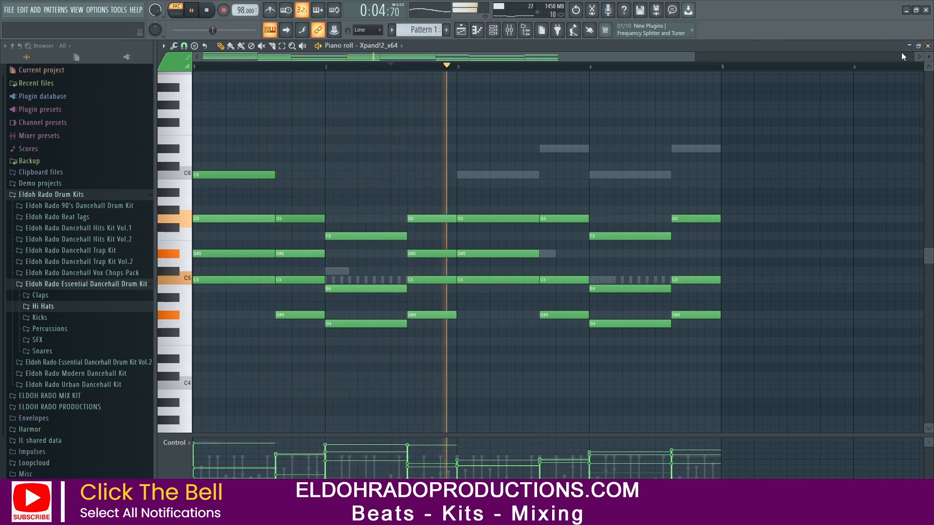
{"action": "left_click", "coordinate": [927, 46]}
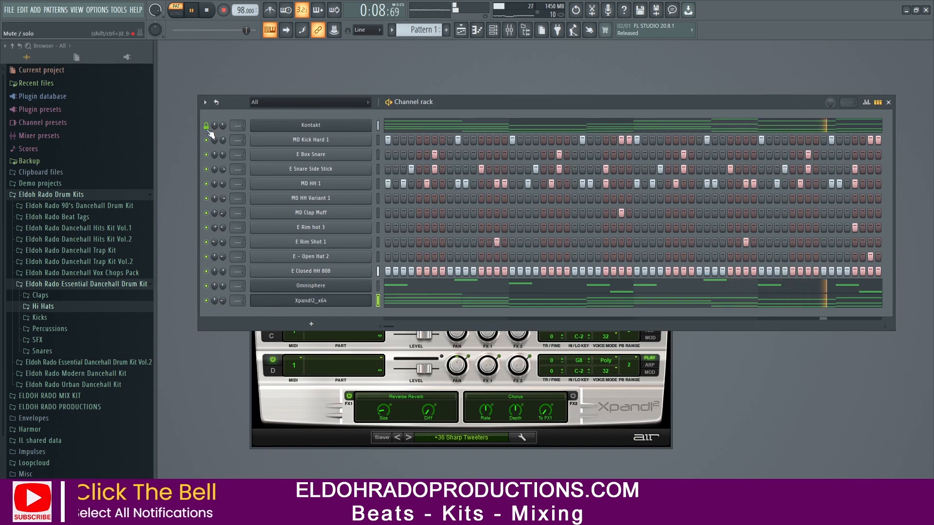
Solo the Xpand!2_x64 channel with Kontakt muted and reopen its piano roll
{"action": "right_click", "coordinate": [313, 301]}
{"action": "left_click", "coordinate": [387, 299]}
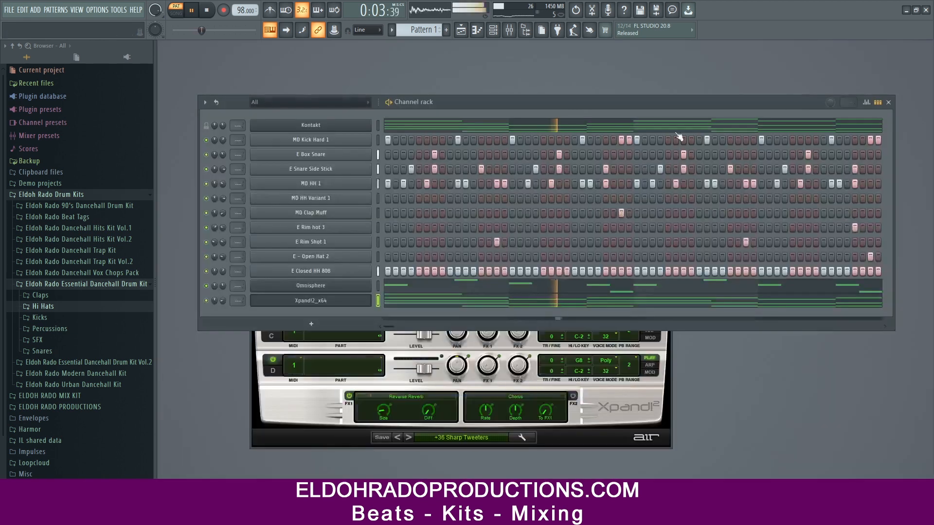
{"action": "left_click", "coordinate": [927, 45]}
{"action": "right_click", "coordinate": [208, 302]}
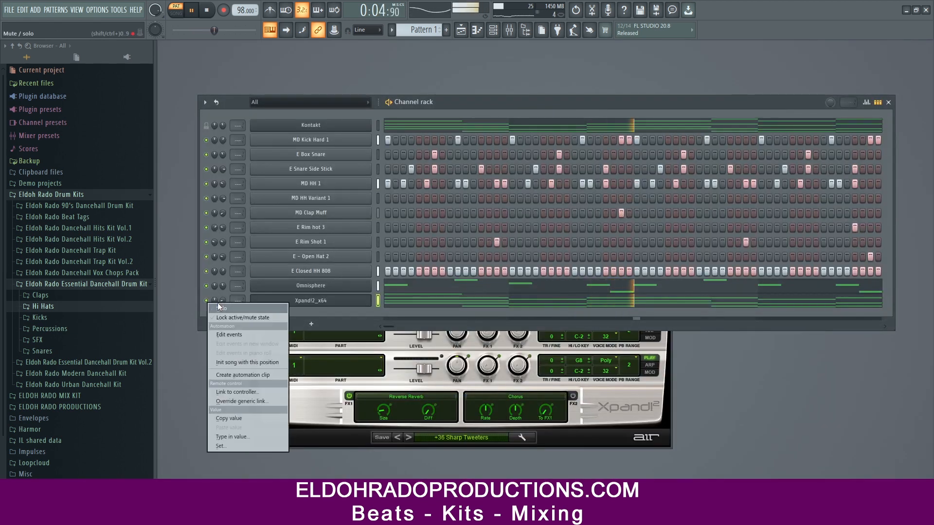
{"action": "left_click", "coordinate": [218, 304]}
{"action": "right_click", "coordinate": [370, 296]}
{"action": "left_click", "coordinate": [384, 298]}
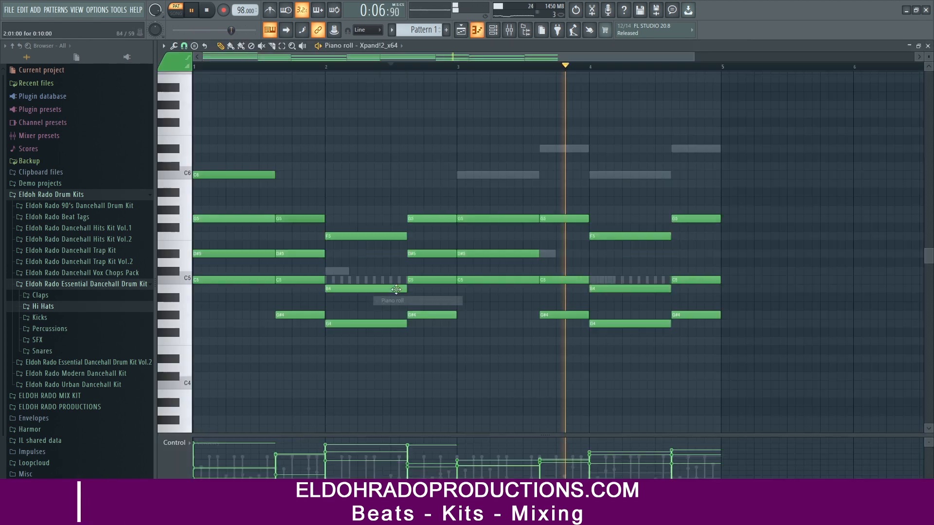
Play the soloed Xpand!2 chords from the start several times to check how the arpeggio sounds
{"action": "key", "text": "space"}
{"action": "key", "text": "space"}
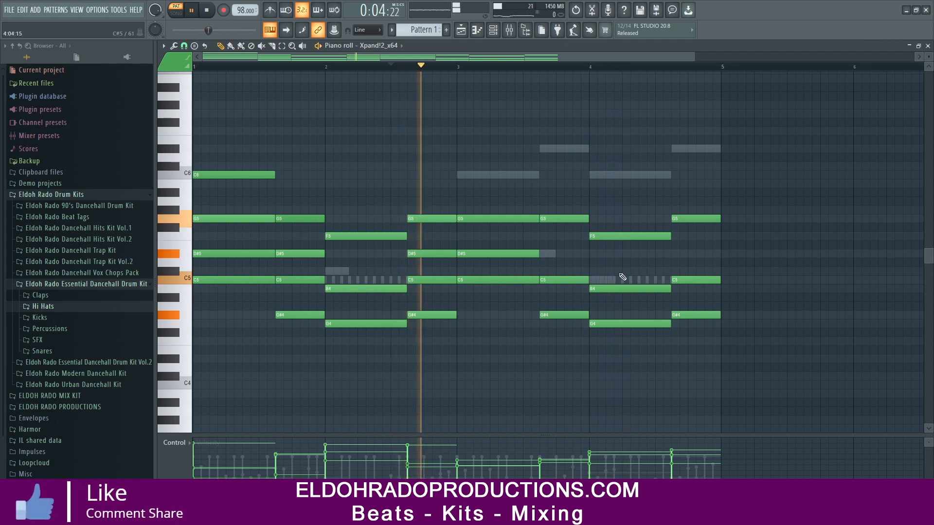
{"action": "key", "text": "space"}
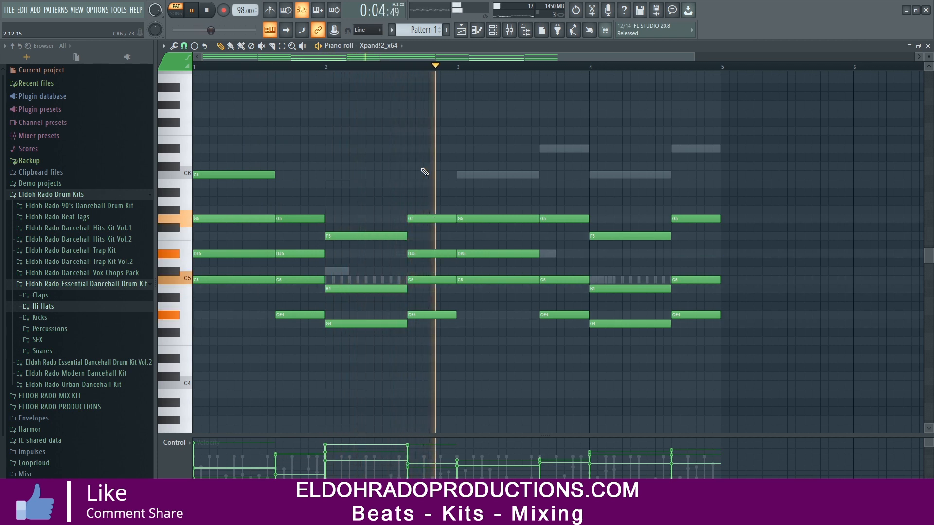
{"action": "key", "text": "space"}
{"action": "key", "text": "space"}
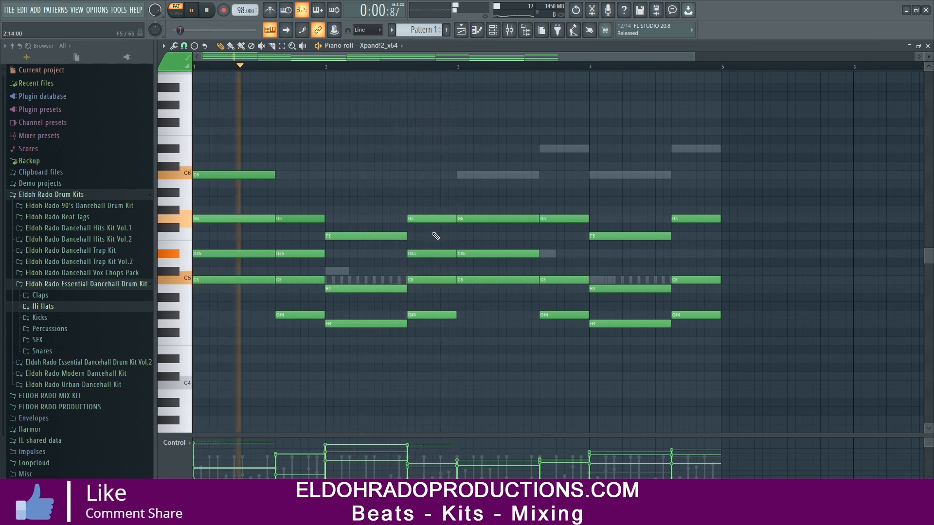
Try the C5 note at the end of bar 2 an octave higher, then restore its pitch and deselect it
{"action": "left_click", "coordinate": [432, 280], "text": "ctrl"}
{"action": "key", "text": "ctrl+Up"}
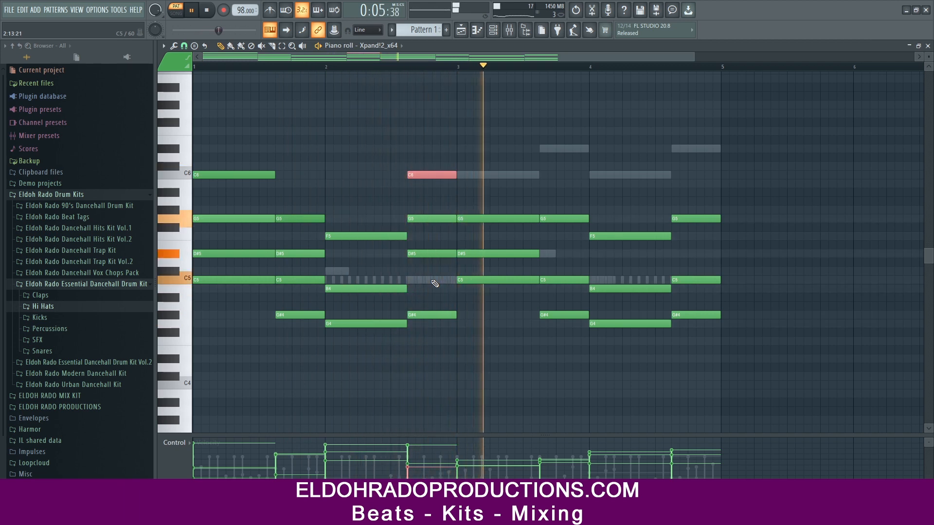
{"action": "key", "text": "ctrl+Down"}
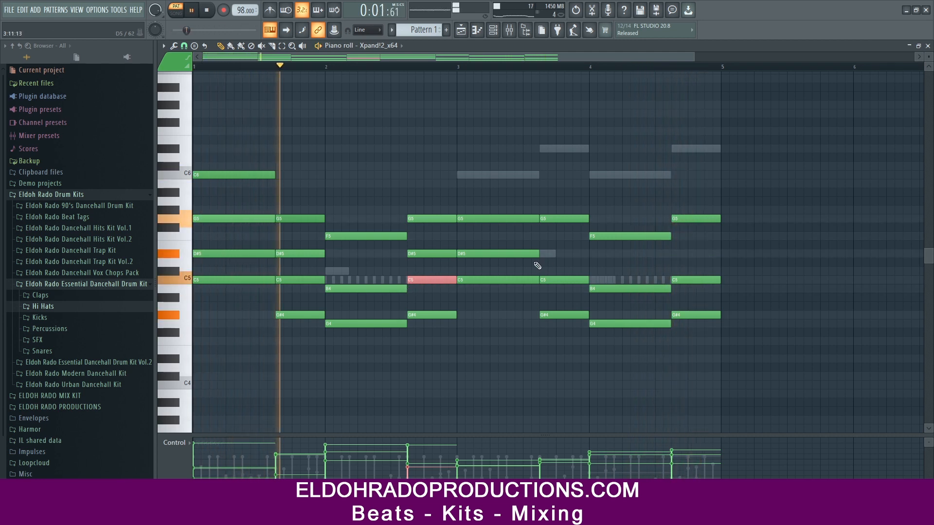
{"action": "key", "text": "ctrl+d"}
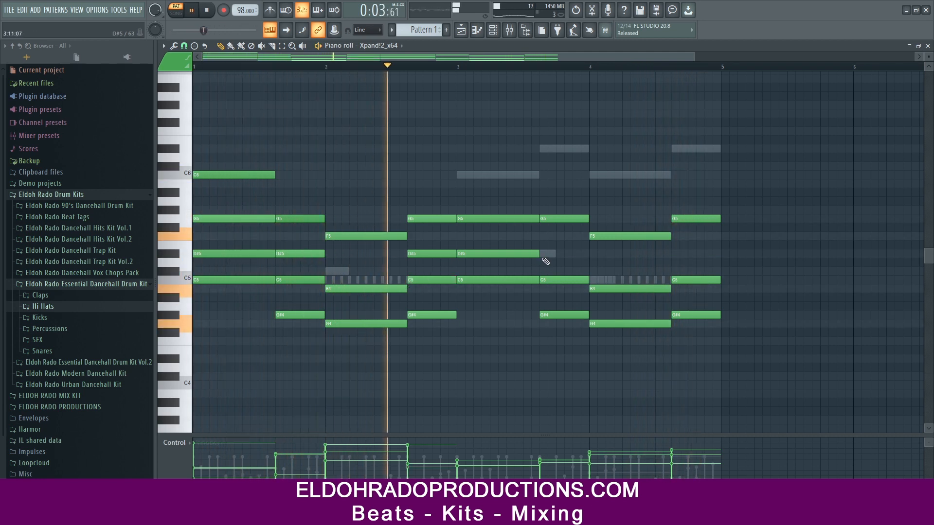
Add a six-step D#5 note to the last chord of bar 3 and check it in playback
{"action": "left_click", "coordinate": [545, 255]}
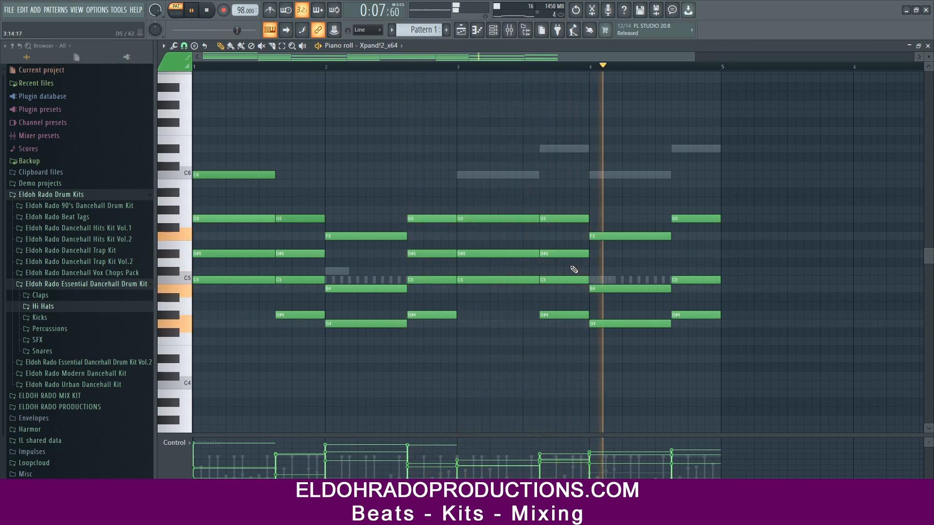
{"action": "key", "text": "space"}
{"action": "key", "text": "space"}
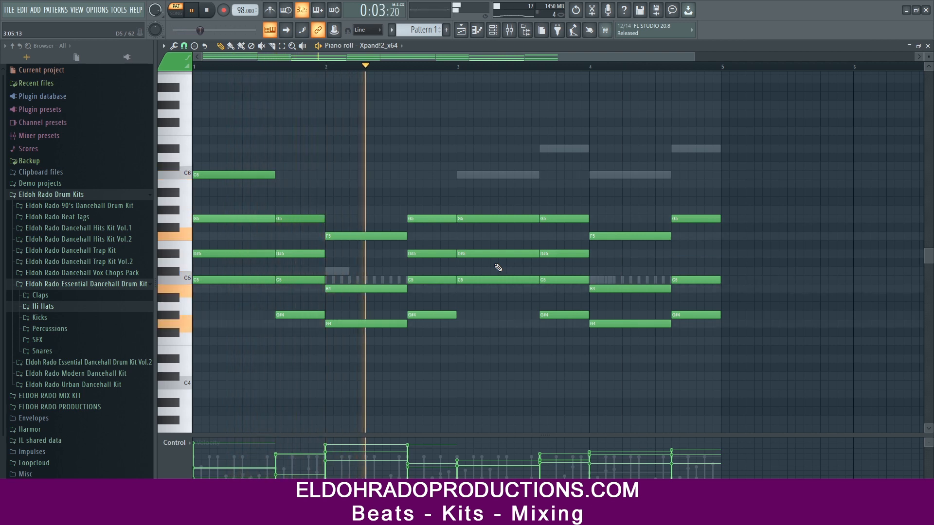
{"action": "key", "text": "space"}
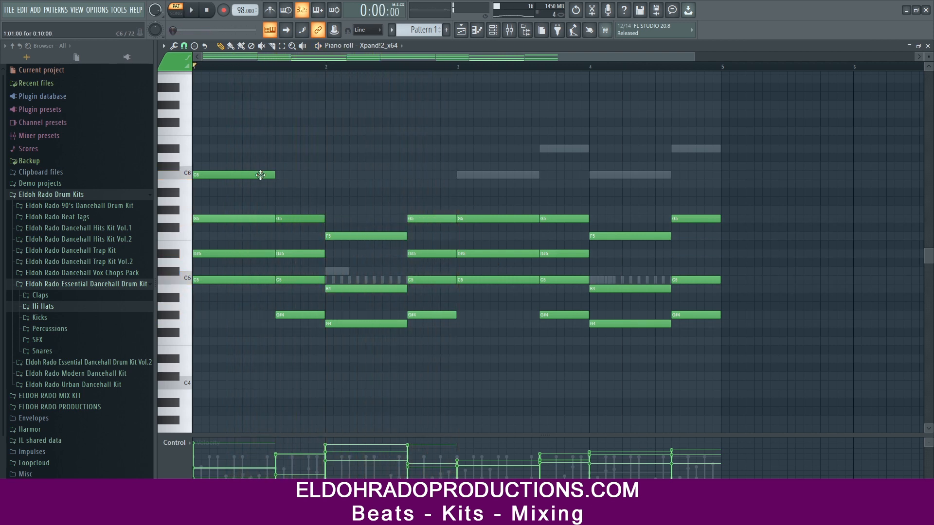
Add a ten-step C6 note at the start of bar 3, check it in playback and close the piano roll
{"action": "left_click", "coordinate": [464, 175]}
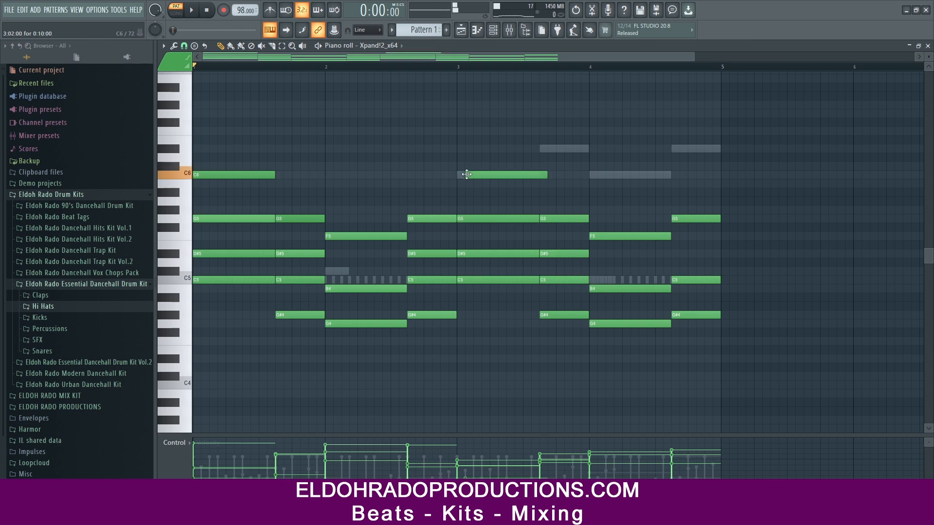
{"action": "key", "text": "space"}
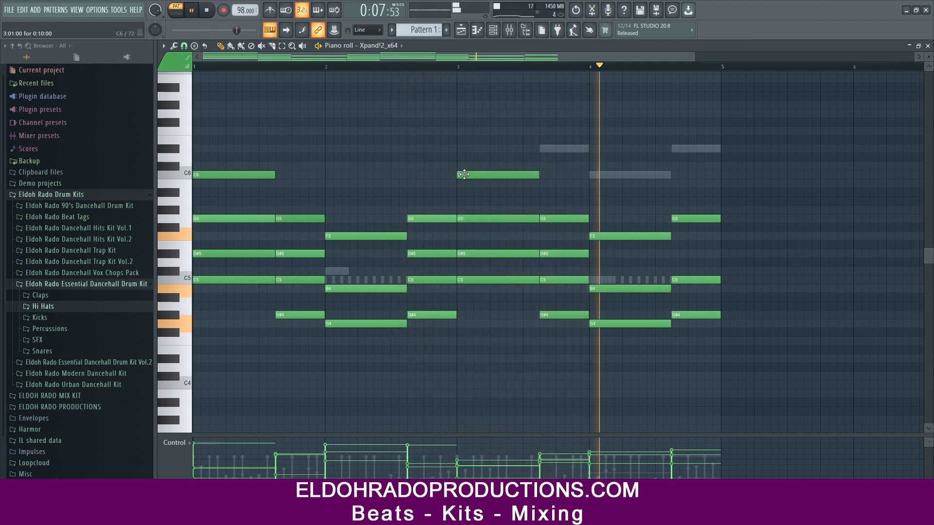
{"action": "left_click", "coordinate": [927, 46]}
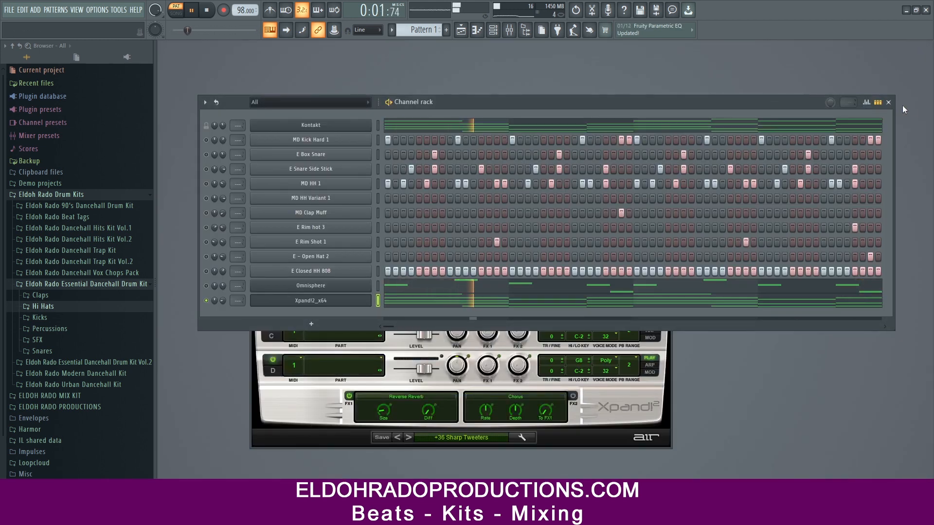
Try the First mono mode for Xpand!2 part A, set it to High, and close the plugin window
{"action": "left_click", "coordinate": [888, 102]}
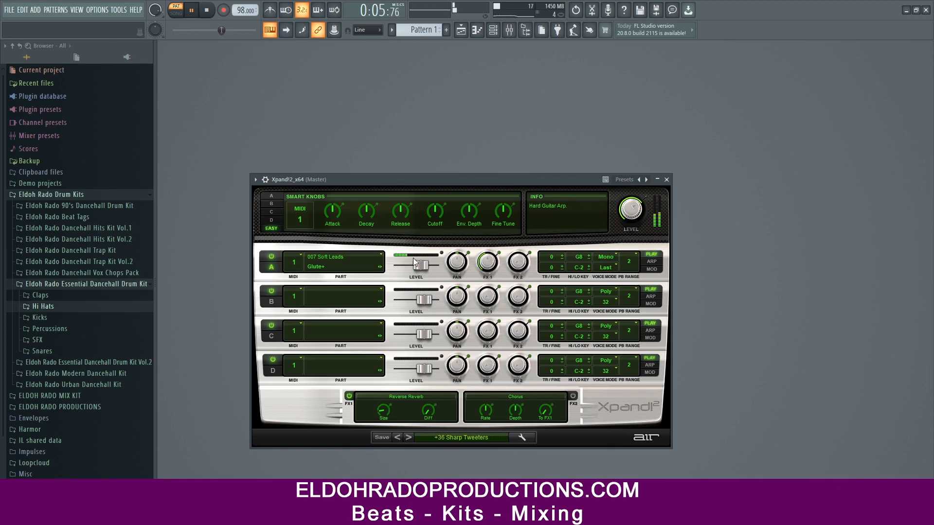
{"action": "left_click", "coordinate": [614, 267]}
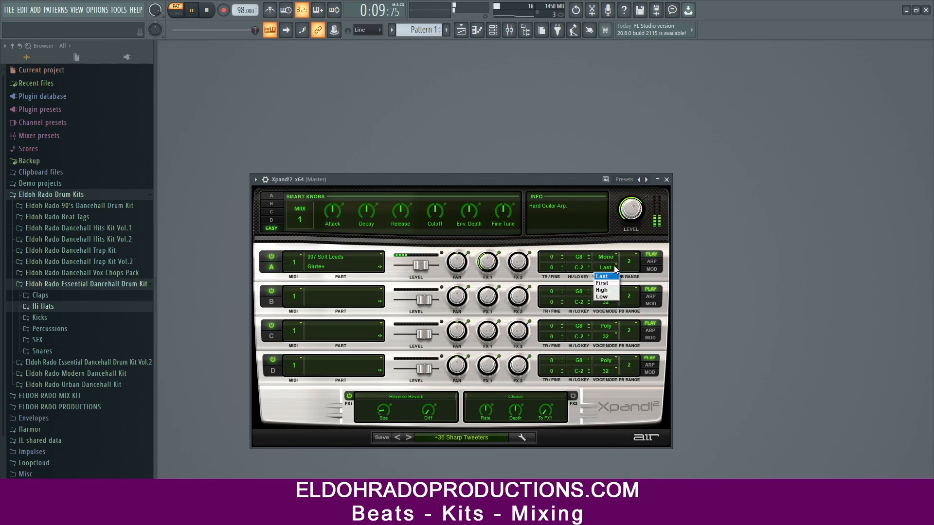
{"action": "left_click", "coordinate": [606, 283]}
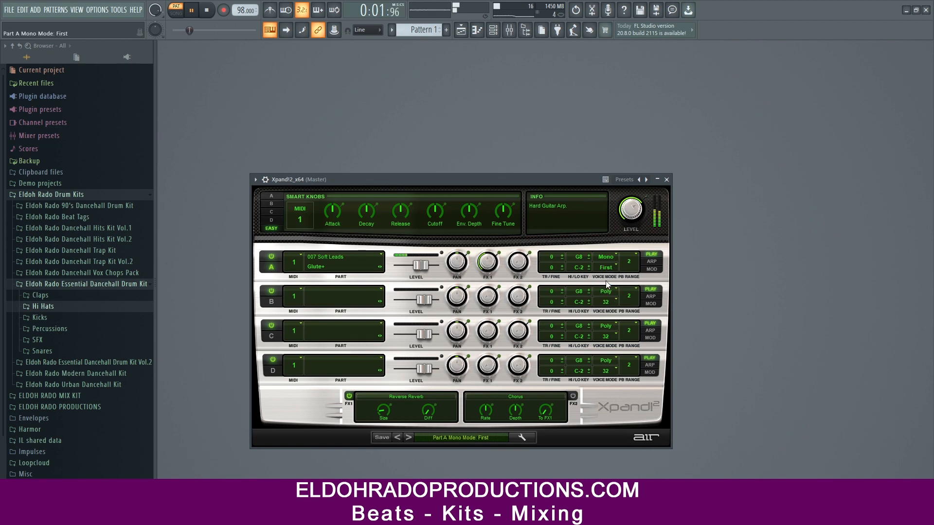
{"action": "left_click", "coordinate": [603, 290]}
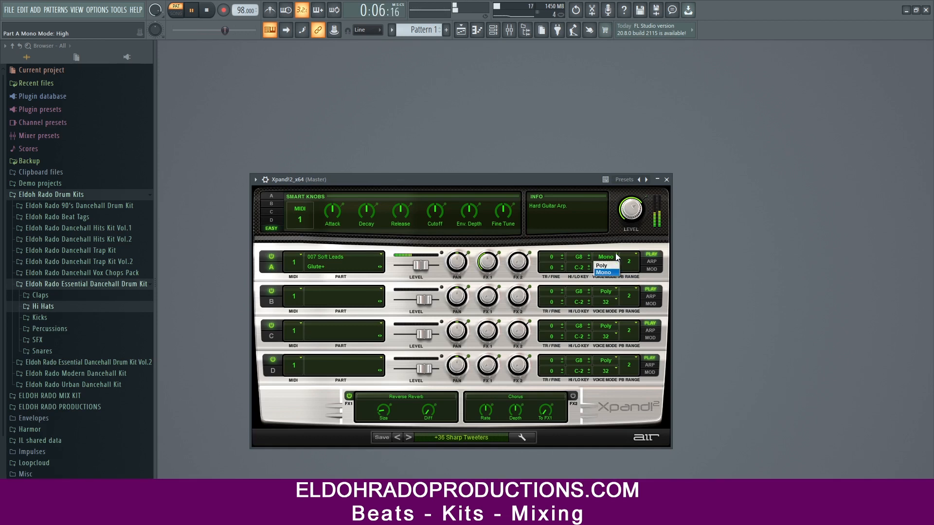
{"action": "left_click", "coordinate": [615, 251]}
{"action": "left_click", "coordinate": [666, 180]}
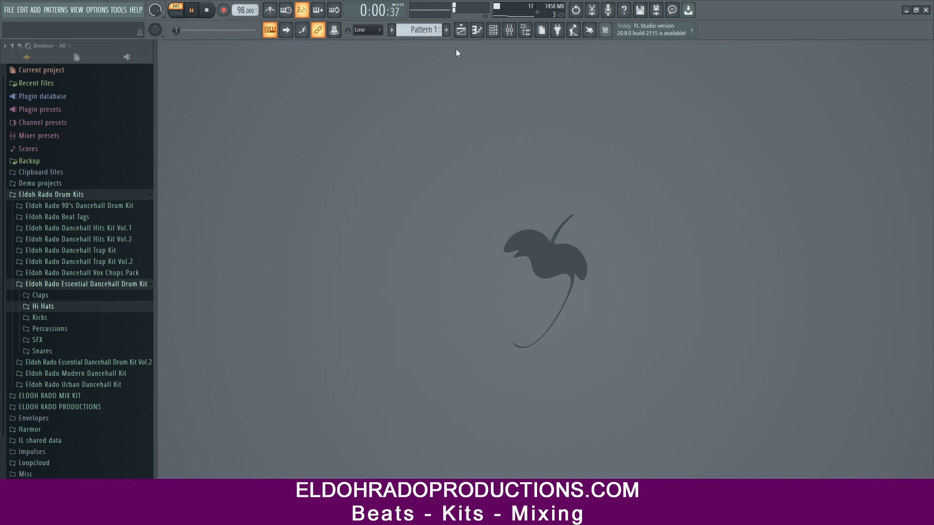
Unsolo the Xpand!2 channel in the channel rack and lower its channel volume to 16%
{"action": "left_click", "coordinate": [494, 30]}
{"action": "right_click", "coordinate": [214, 304]}
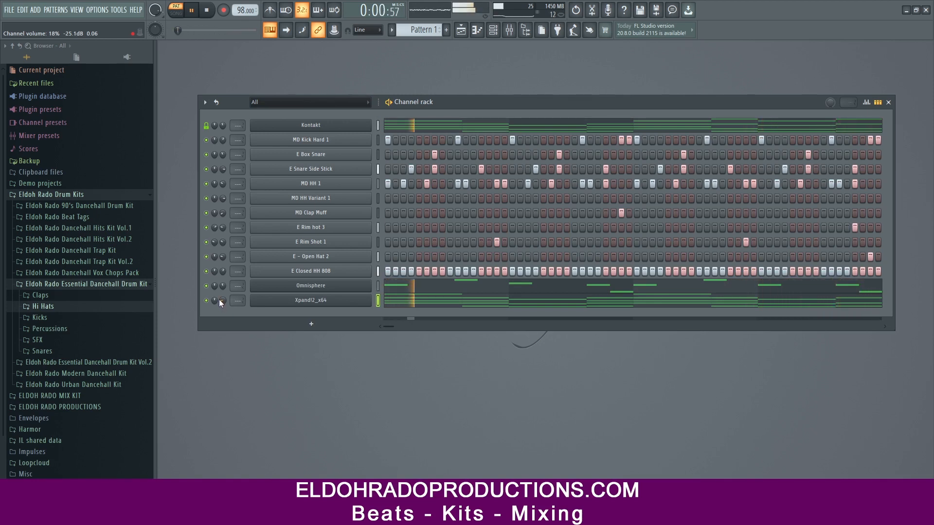
{"action": "left_click_drag", "start_coordinate": [221, 302], "coordinate": [221, 303]}
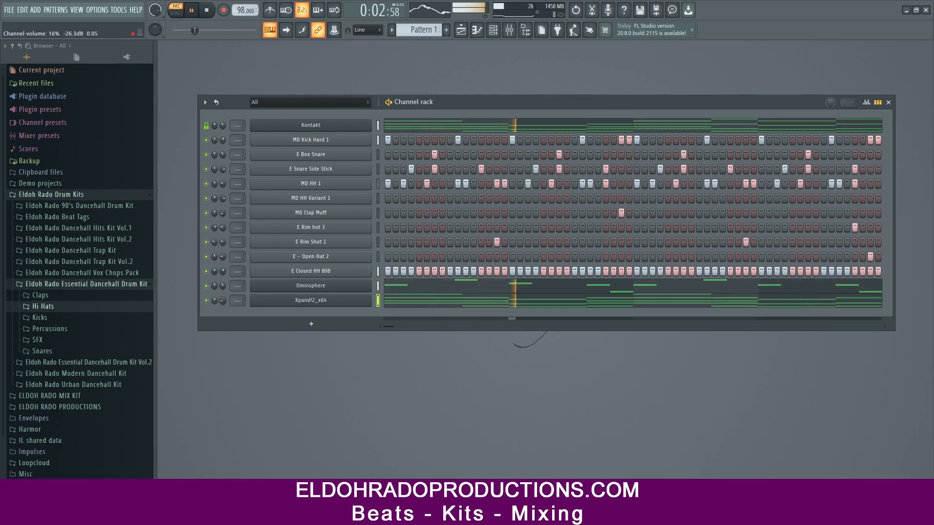
Add a second Xpand!2 instrument channel and load the Mallets preset 13 Benin
{"action": "left_click", "coordinate": [311, 324]}
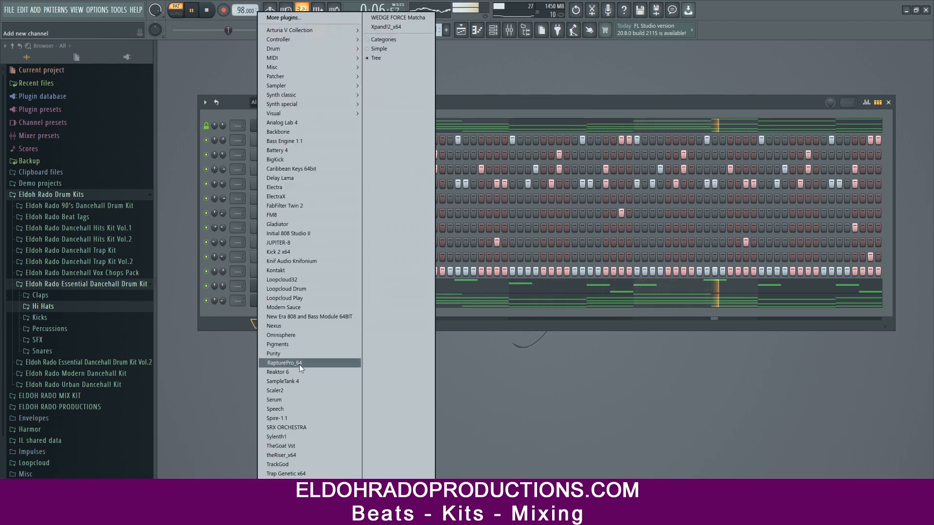
{"action": "left_click", "coordinate": [597, 102]}
{"action": "left_click", "coordinate": [312, 324]}
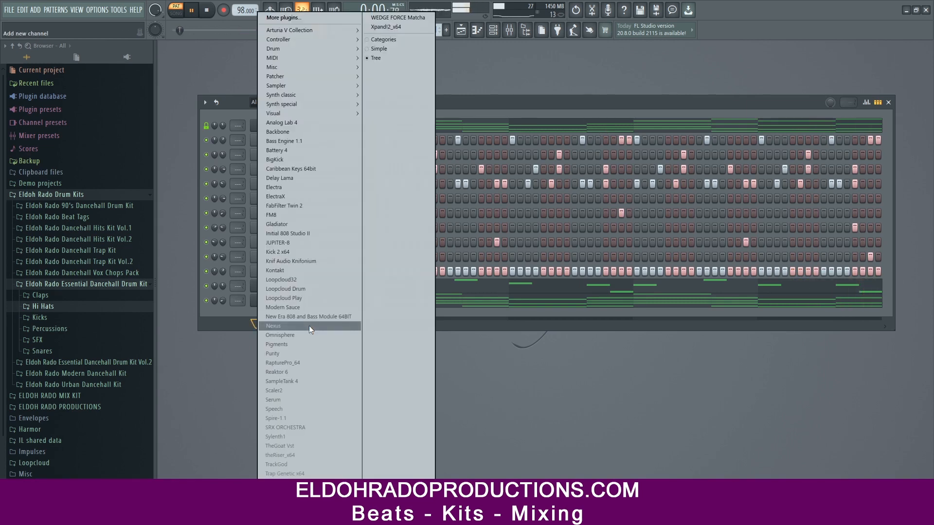
{"action": "left_click", "coordinate": [389, 26]}
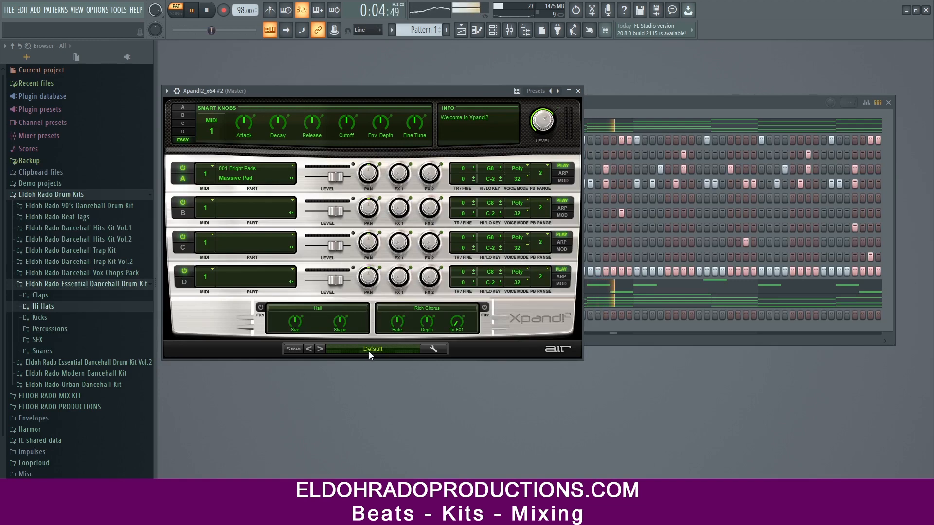
{"action": "left_click", "coordinate": [348, 351]}
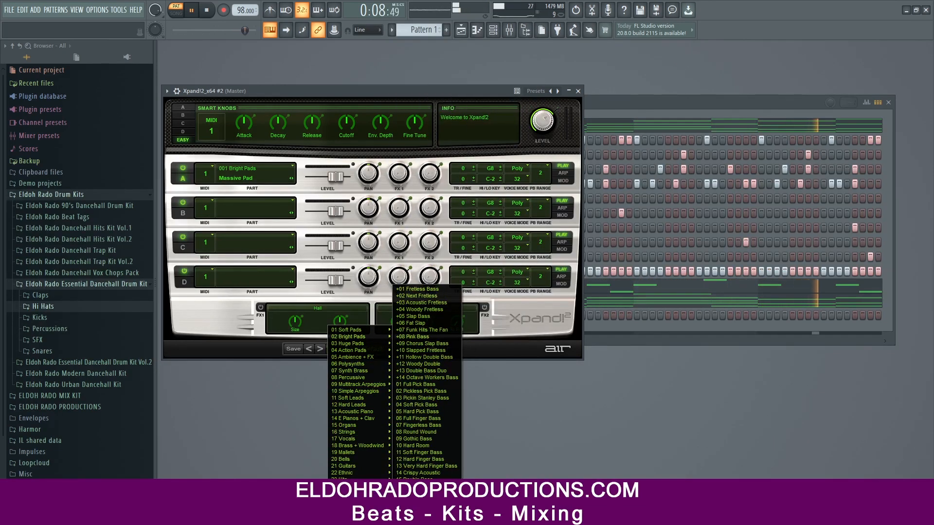
{"action": "mouse_move", "coordinate": [368, 453]}
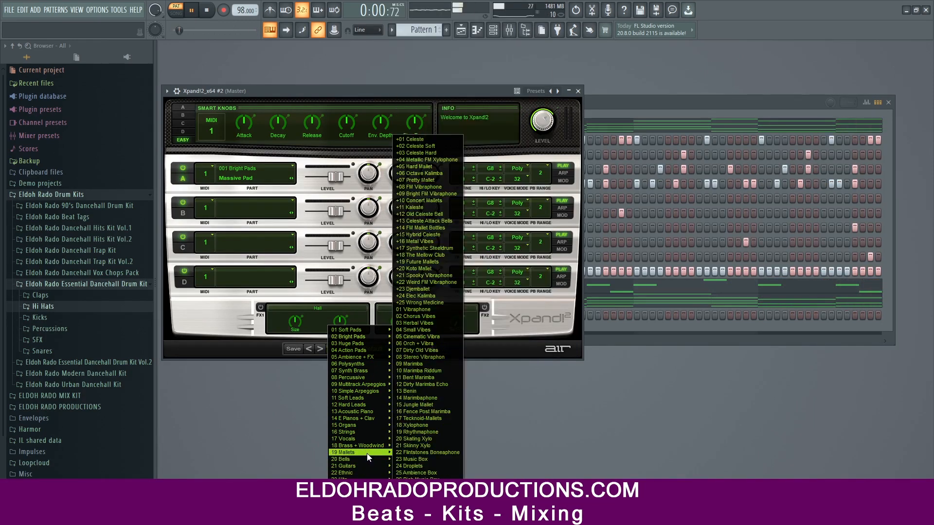
{"action": "left_click", "coordinate": [419, 392]}
Open the piano roll of the second Xpand!2 channel and stop playback
{"action": "left_click", "coordinate": [685, 104]}
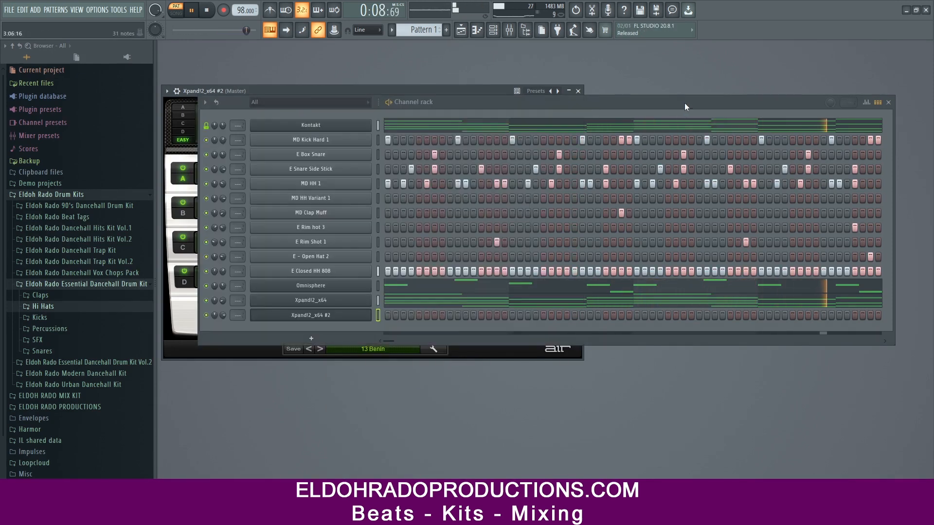
{"action": "right_click", "coordinate": [376, 314]}
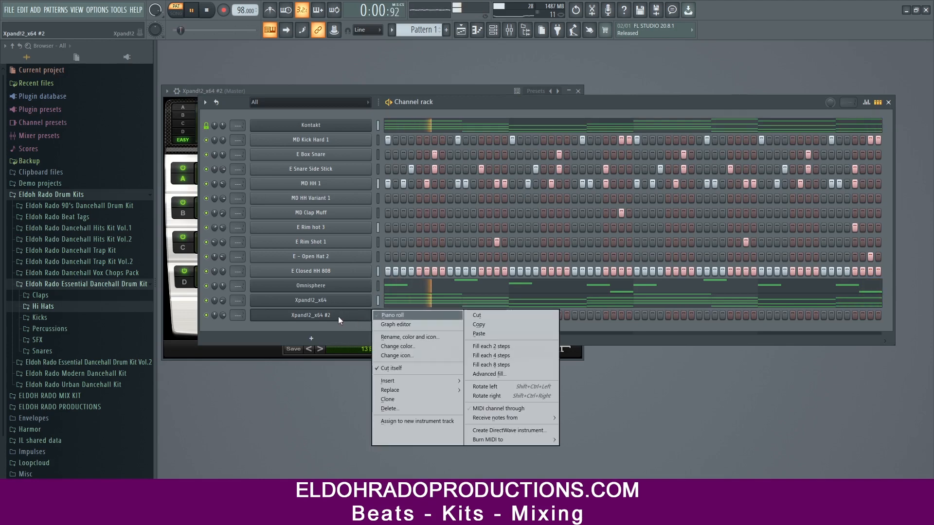
{"action": "left_click", "coordinate": [397, 316]}
{"action": "key", "text": "space"}
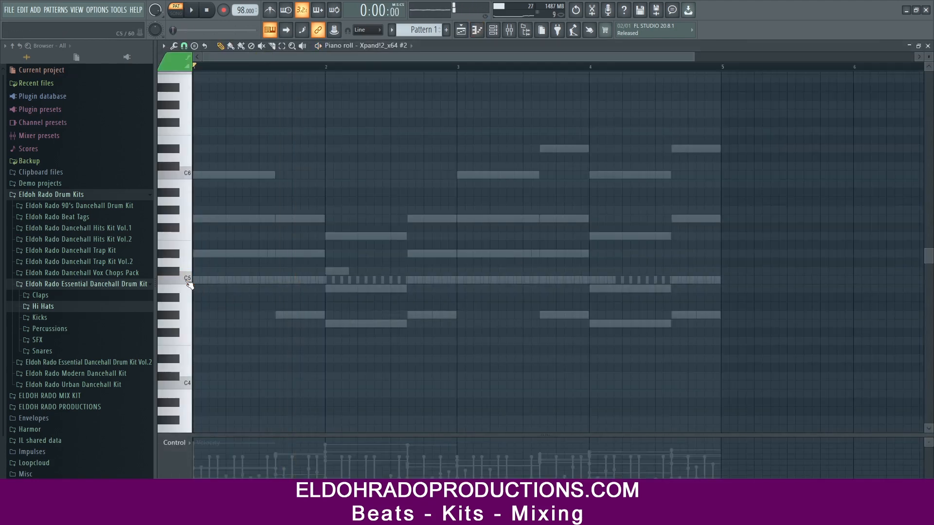
In the playlist, copy the bar 5 E Rim Shot 1 and E - Open Hat 2 clips to bar 1, and try E Box Snare there too
{"action": "key", "text": "F5"}
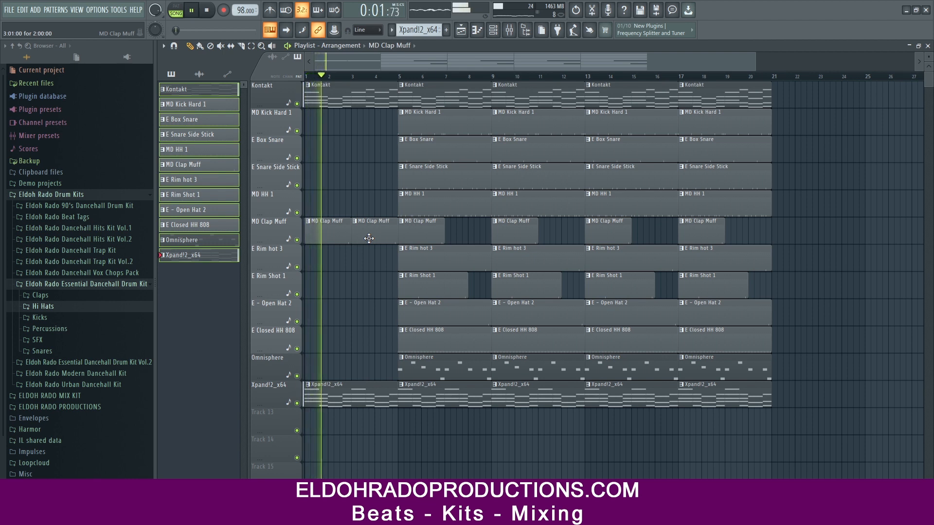
{"action": "left_click_drag", "start_coordinate": [433, 288], "coordinate": [158, 281], "text": "shift"}
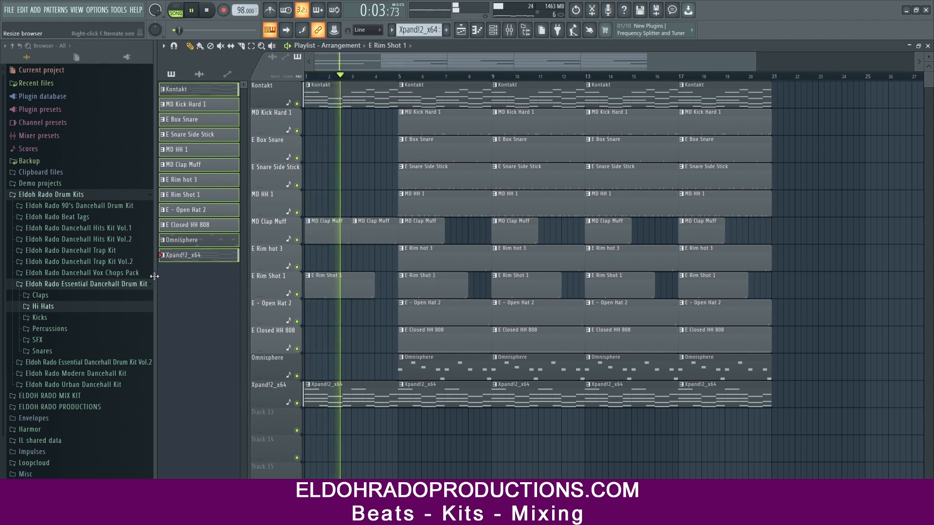
{"action": "left_click_drag", "start_coordinate": [458, 319], "coordinate": [164, 315], "text": "shift"}
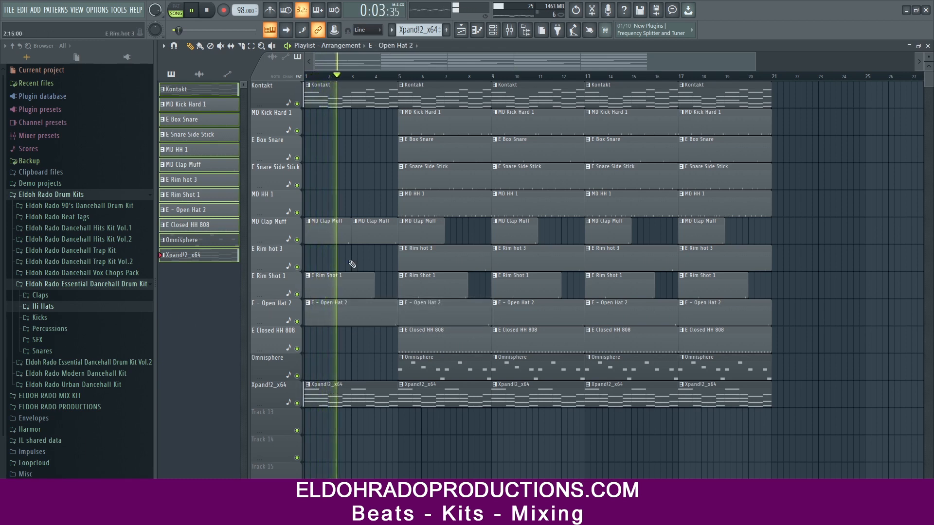
{"action": "left_click_drag", "start_coordinate": [424, 148], "coordinate": [344, 148], "text": "shift"}
{"action": "right_click", "coordinate": [343, 148]}
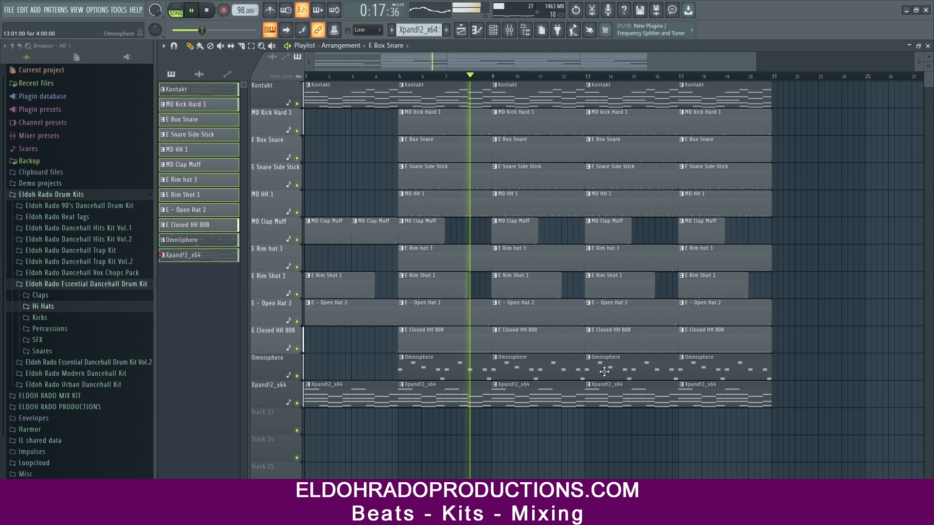
Delete the Omnisphere and E Closed HH 808 clips at bars 13 and 17
{"action": "right_click", "coordinate": [624, 360]}
{"action": "right_click", "coordinate": [624, 342]}
{"action": "right_click", "coordinate": [700, 365]}
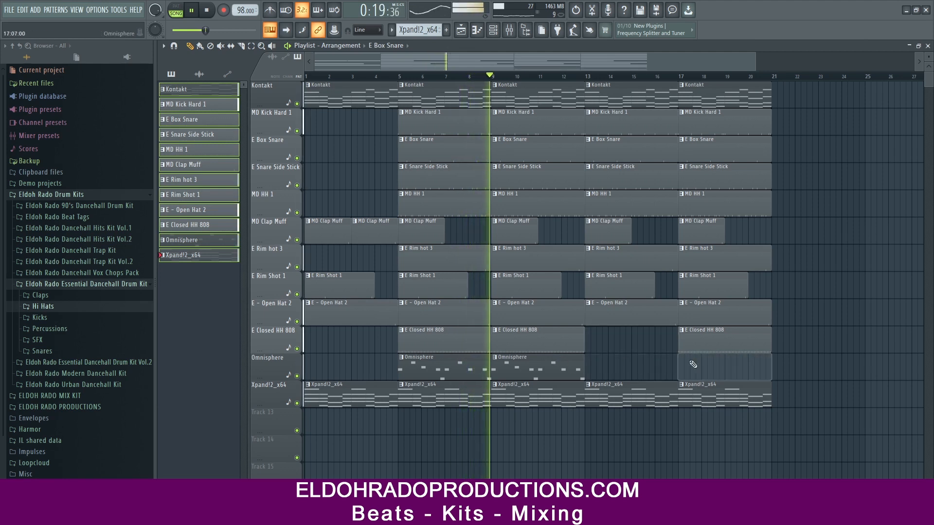
{"action": "right_click", "coordinate": [698, 347]}
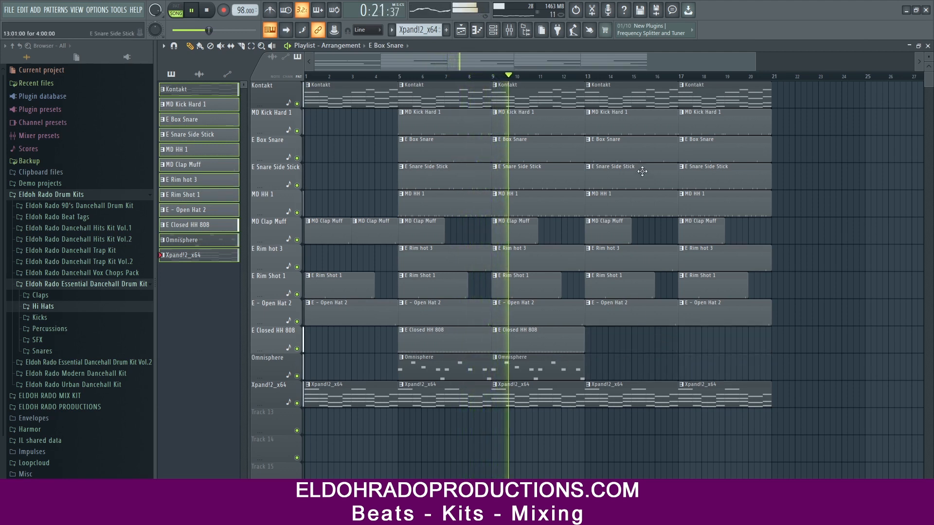
Delete the E Box Snare, MD HH 1, MD Clap Muff, E Rim hot 3 and Xpand!2 clips at bar 13
{"action": "right_click", "coordinate": [635, 148]}
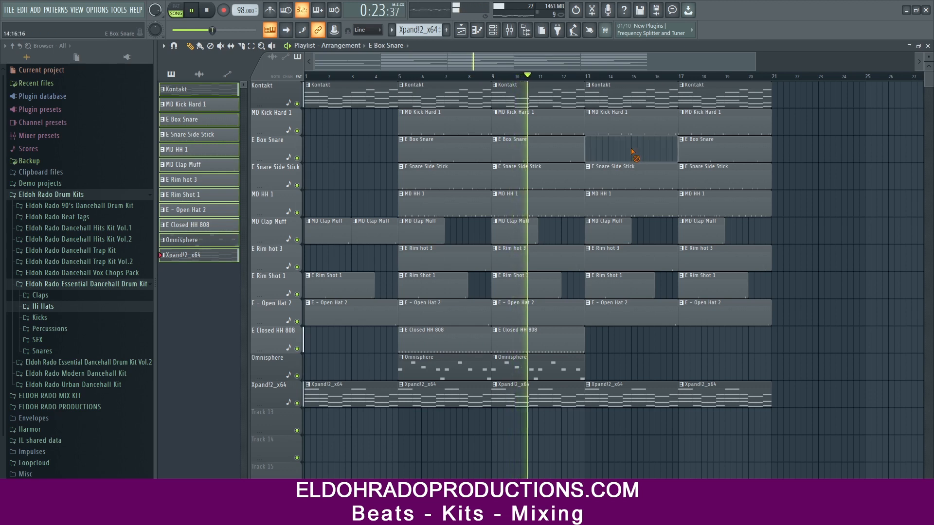
{"action": "right_click", "coordinate": [623, 204]}
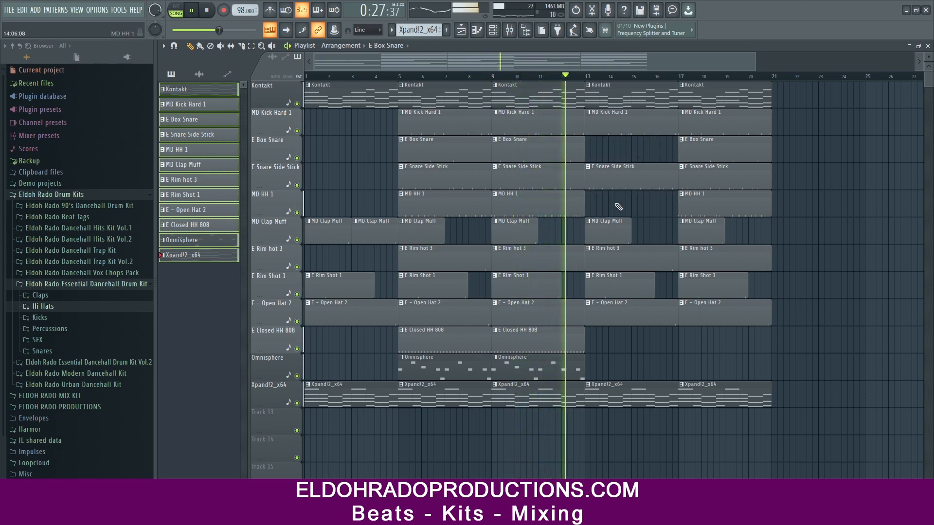
{"action": "right_click", "coordinate": [611, 233]}
{"action": "right_click", "coordinate": [605, 259]}
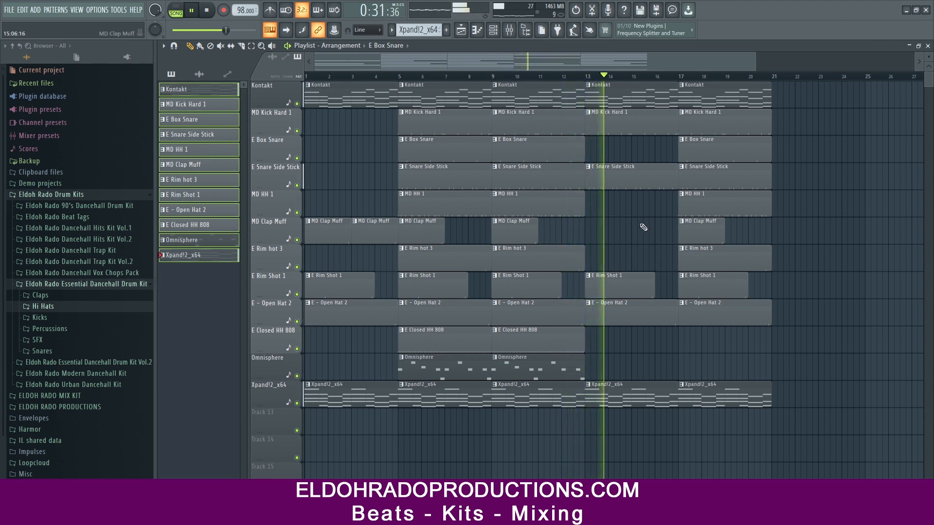
{"action": "right_click", "coordinate": [649, 395]}
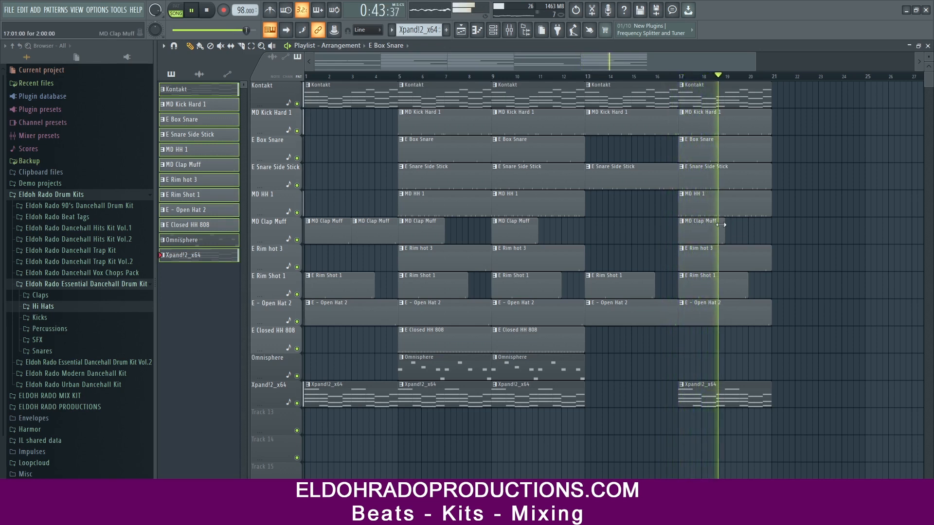
Duplicate all clips from bar 5 through bar 20 so the copies start at bar 21
{"action": "left_click_drag", "start_coordinate": [790, 448], "coordinate": [417, 97]}
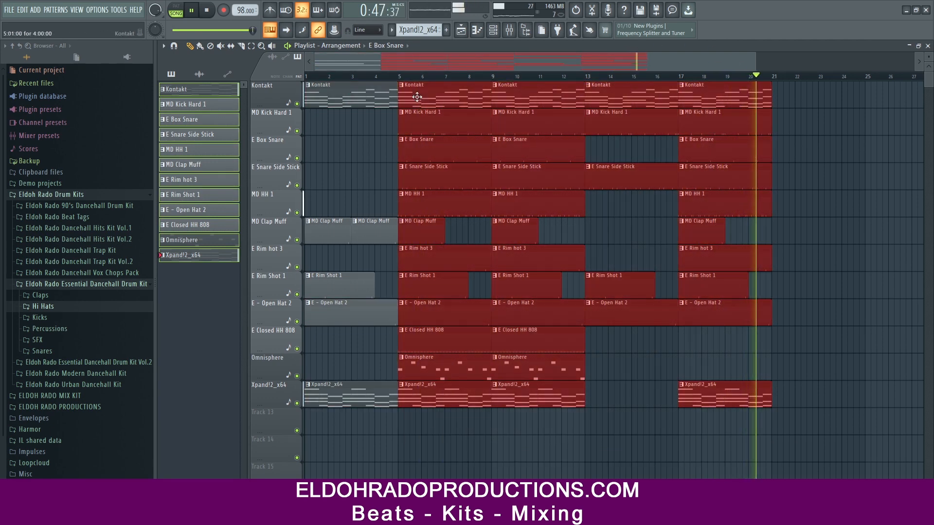
{"action": "key", "text": "ctrl+b"}
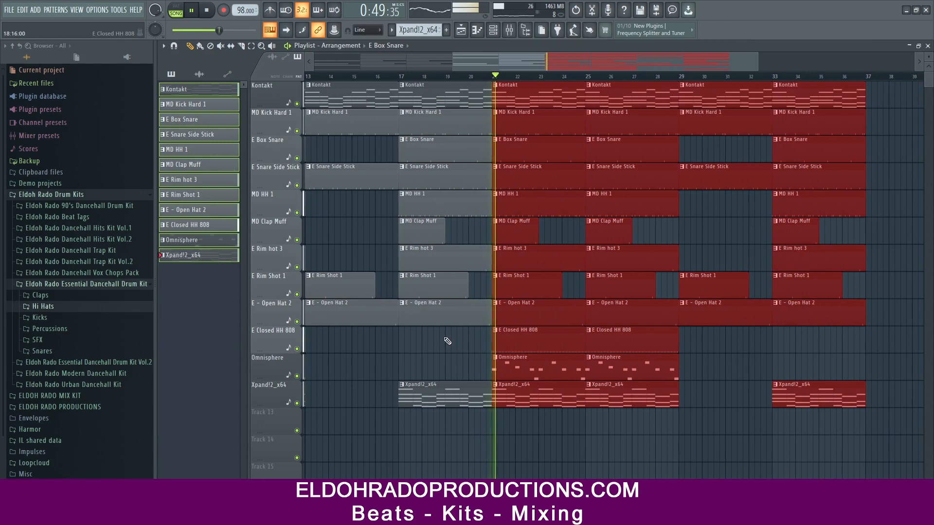
Shorten the full-length drum clips at bar 17 so they end about one beat before bar 21, then clear the selection
{"action": "left_click", "coordinate": [483, 339]}
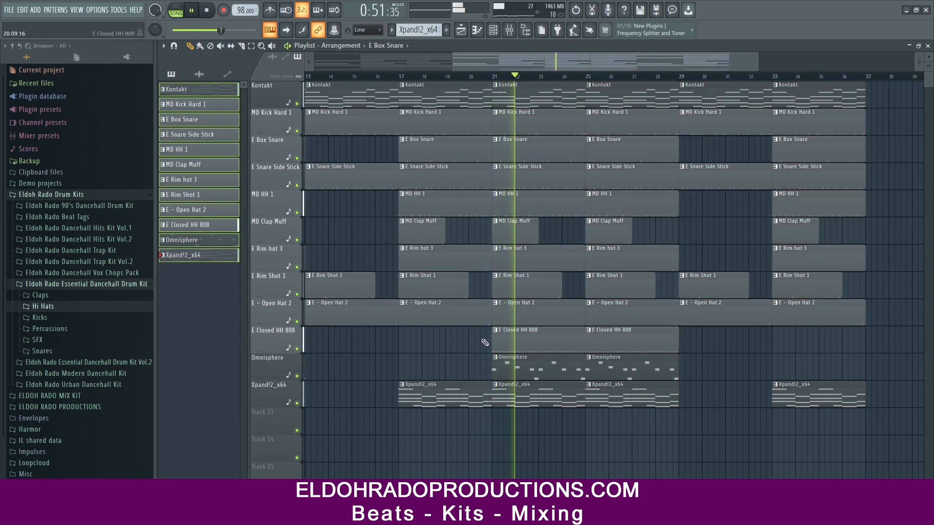
{"action": "left_click_drag", "start_coordinate": [482, 339], "coordinate": [480, 120]}
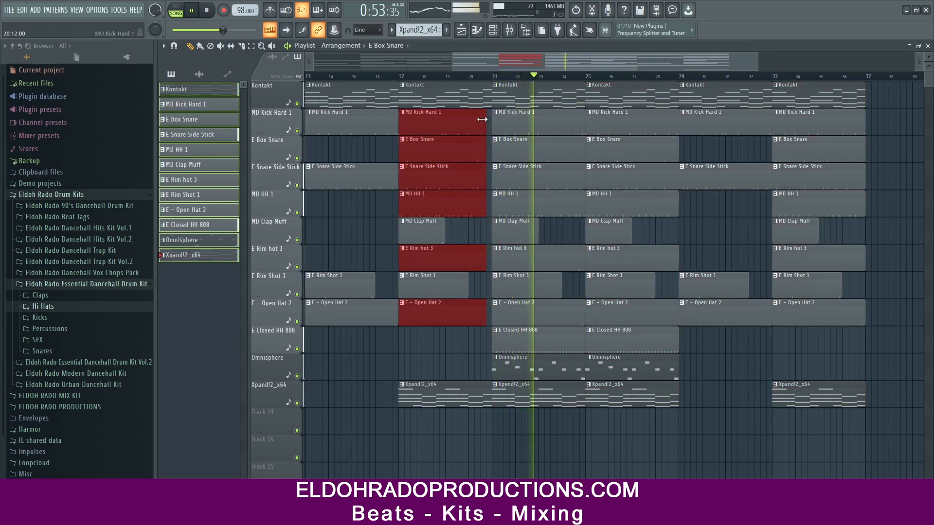
{"action": "left_click", "coordinate": [719, 208]}
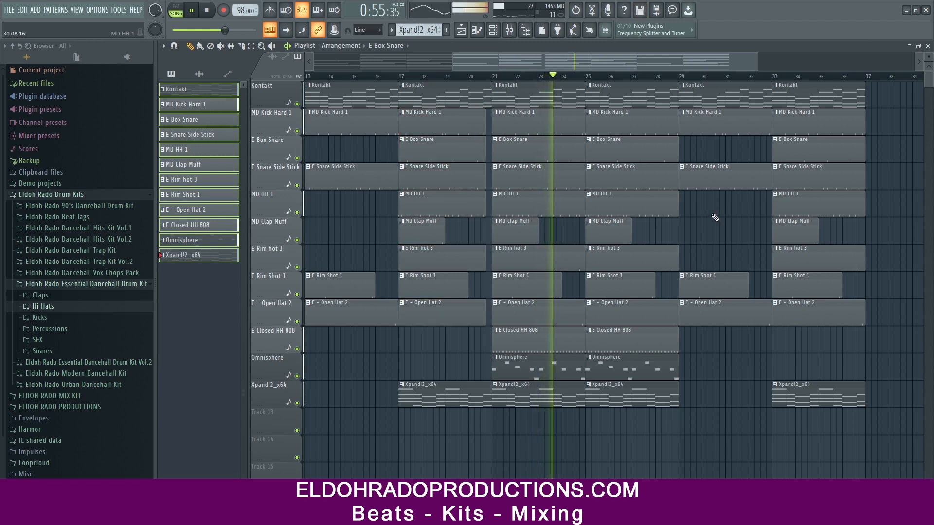
Delete the kick clip at bar 29 and copy the MD HH 1, E Box Snare, MD Clap Muff and E Closed HH 808 clips there
{"action": "left_click_drag", "start_coordinate": [621, 214], "coordinate": [713, 214]}
{"action": "right_click", "coordinate": [721, 130]}
{"action": "left_click_drag", "start_coordinate": [630, 154], "coordinate": [721, 159]}
{"action": "mouse_move", "coordinate": [661, 235]}
{"action": "left_mouse_down"}
{"action": "mouse_move", "coordinate": [537, 234]}
{"action": "mouse_move", "coordinate": [686, 231]}
{"action": "left_mouse_up"}
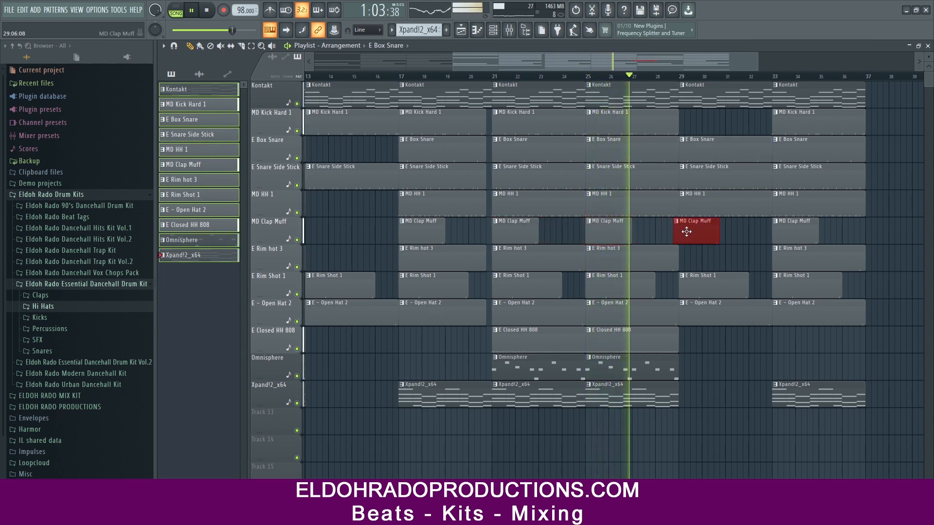
{"action": "left_click_drag", "start_coordinate": [629, 339], "coordinate": [713, 338]}
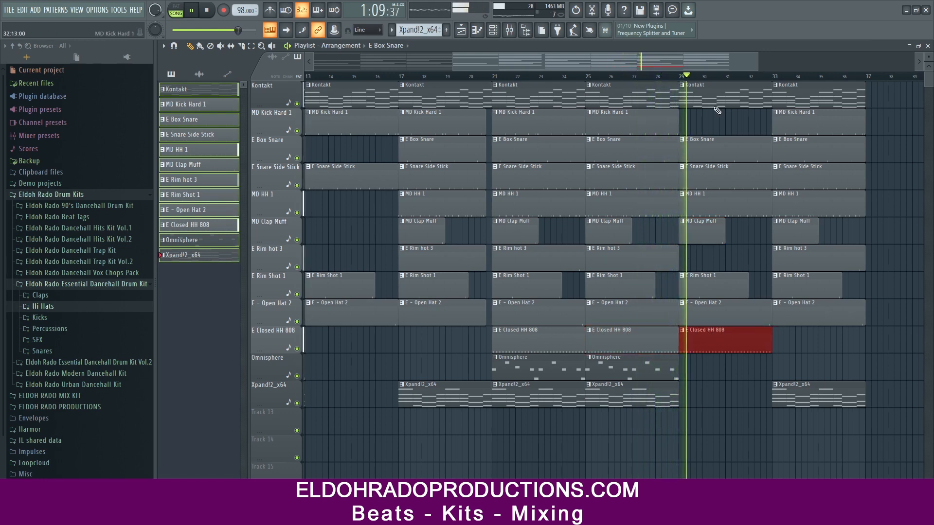
Delete the MD Kick Hard 1 clip at bar 33 and copy the E Closed HH 808 clip there
{"action": "left_click_drag", "start_coordinate": [595, 62], "coordinate": [648, 66]}
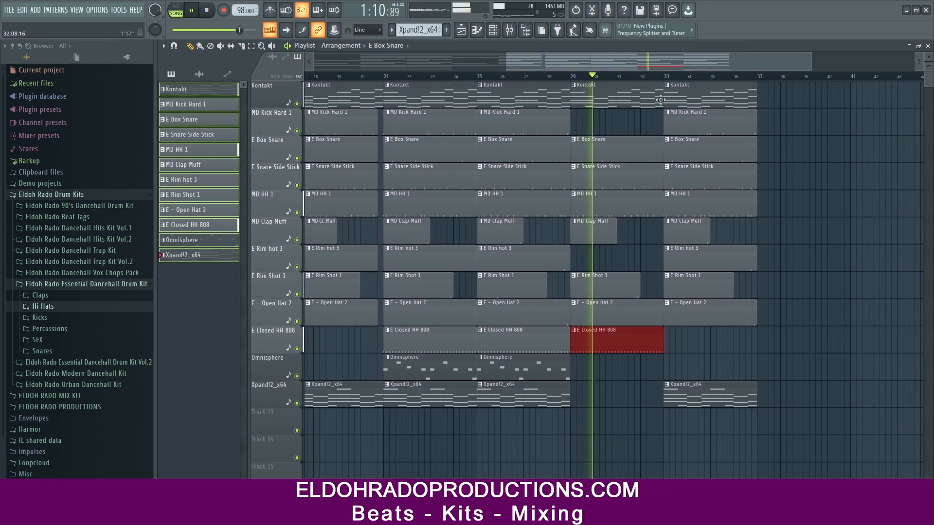
{"action": "right_click", "coordinate": [680, 127]}
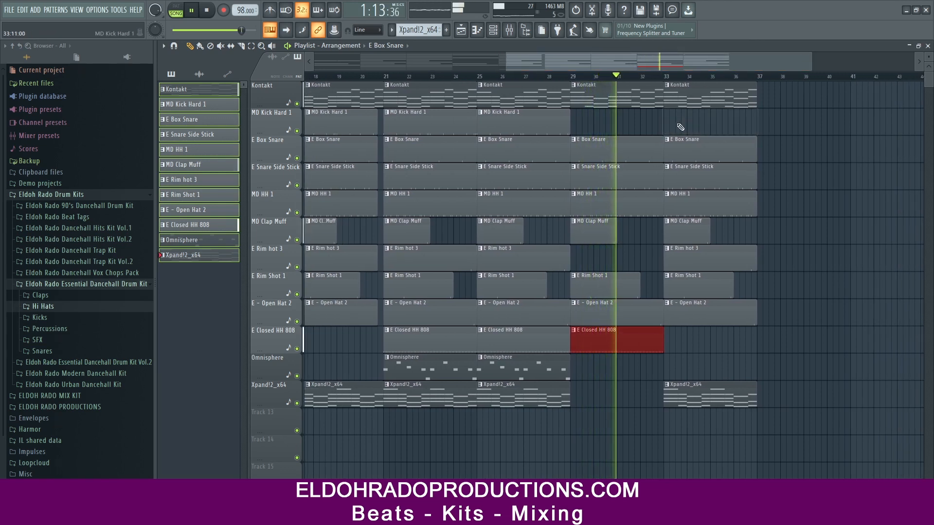
{"action": "left_click_drag", "start_coordinate": [625, 324], "coordinate": [704, 342]}
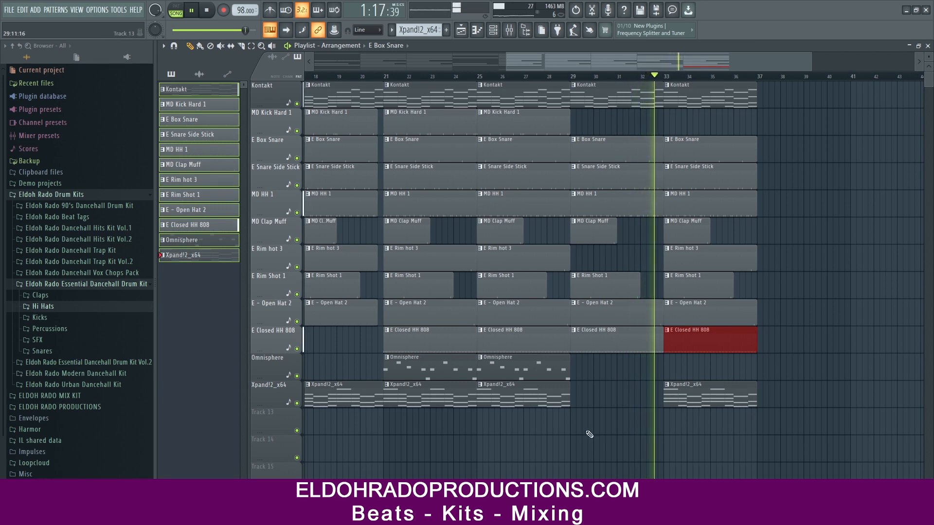
Duplicate all clips from bar 5 through bar 28 and place the copies starting at bar 37
{"action": "left_click_drag", "start_coordinate": [506, 62], "coordinate": [326, 69]}
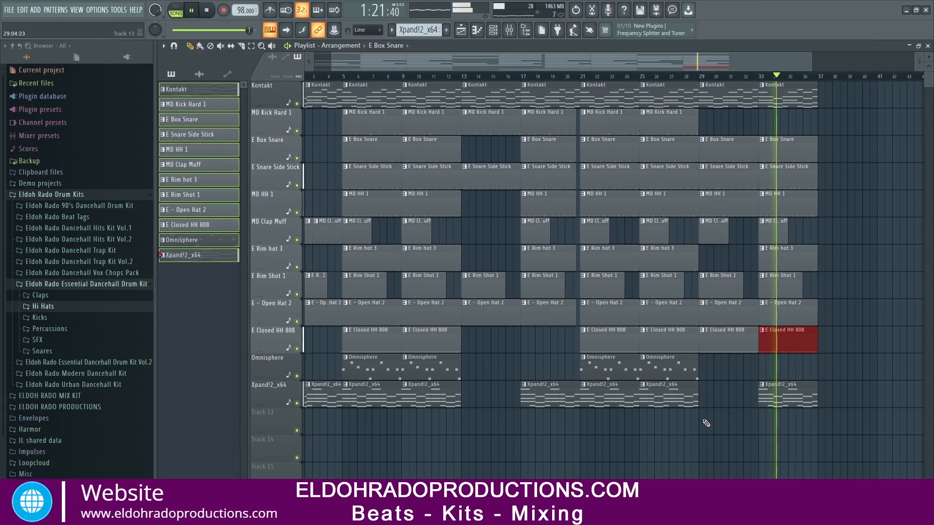
{"action": "left_click", "coordinate": [685, 419]}
{"action": "left_click_drag", "start_coordinate": [686, 420], "coordinate": [359, 93]}
{"action": "key", "text": "ctrl+b"}
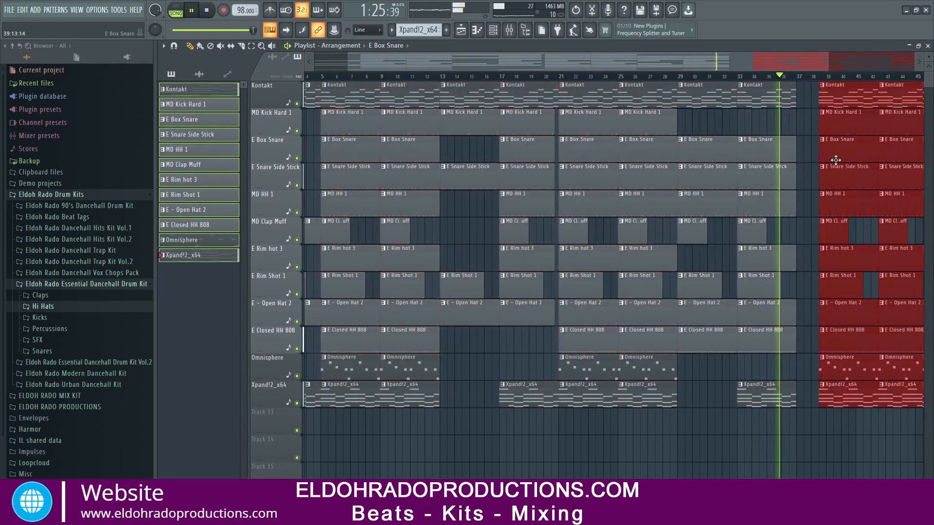
{"action": "left_click_drag", "start_coordinate": [614, 66], "coordinate": [796, 67]}
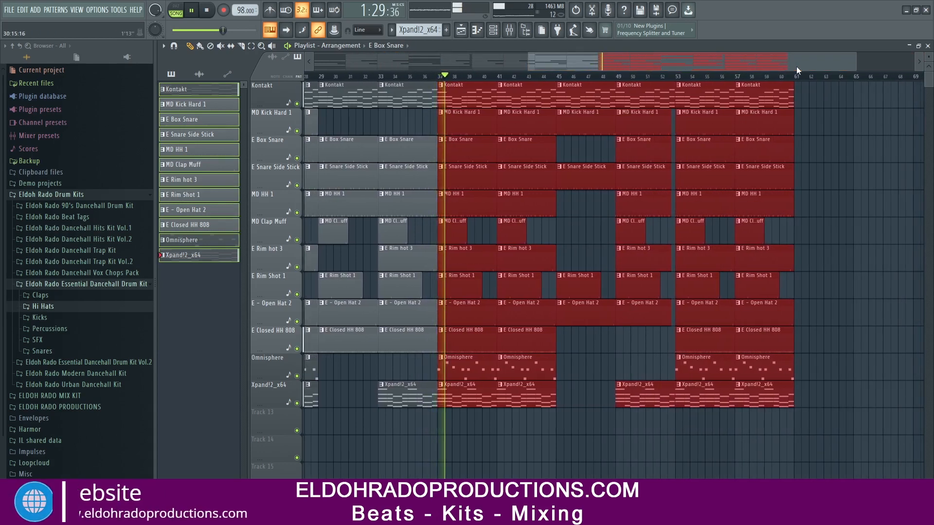